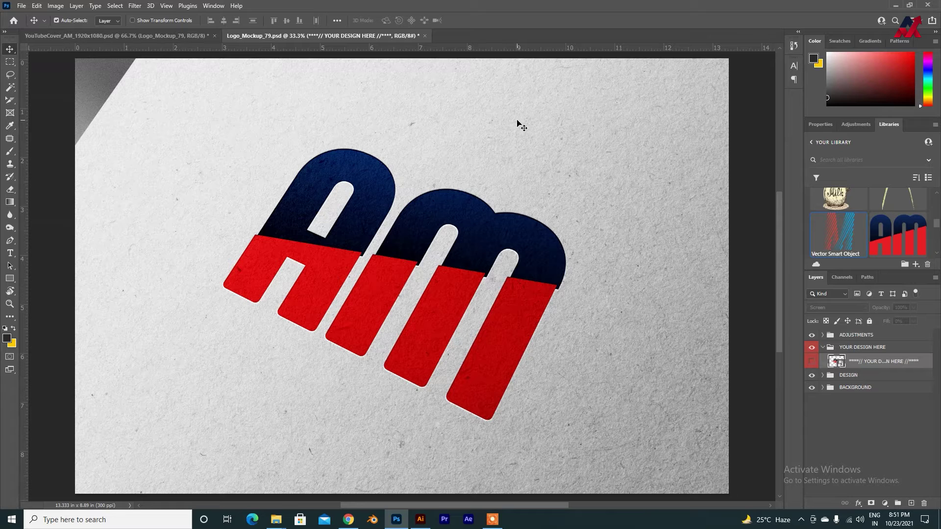
# Open the contents of the YOUR DESIGN HERE smart object in Illustrator and select all of the AM logo artwork
pyautogui.doubleClick(843, 366)
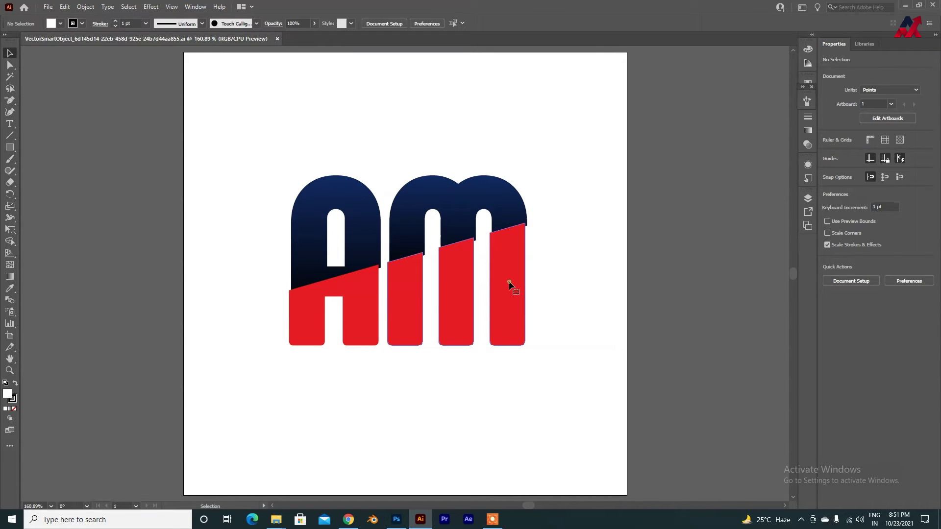
pyautogui.click(509, 283)
pyautogui.click(586, 248)
pyautogui.hotkey('ctrl', 'a')
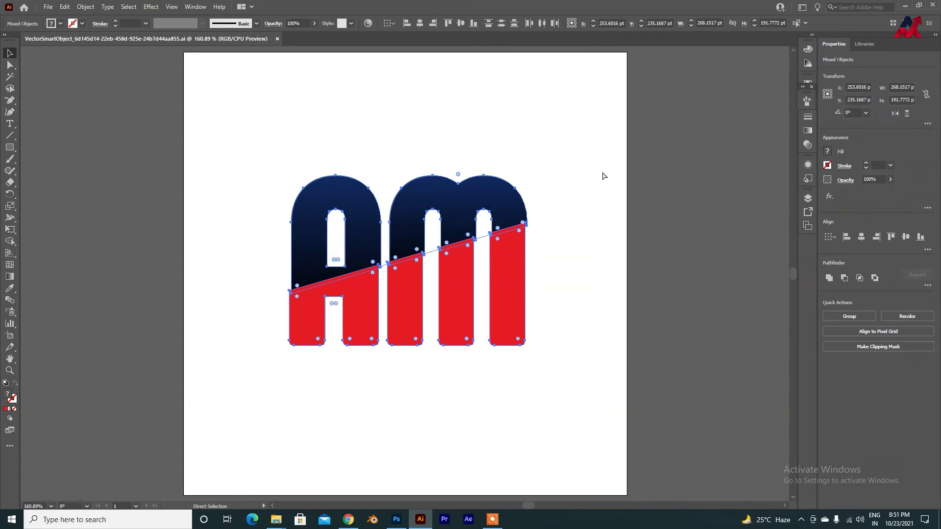
# Create a new A4 document, paste the AM logo into it and place the logo to the right of the artboard
pyautogui.hotkey('ctrl', 'n')
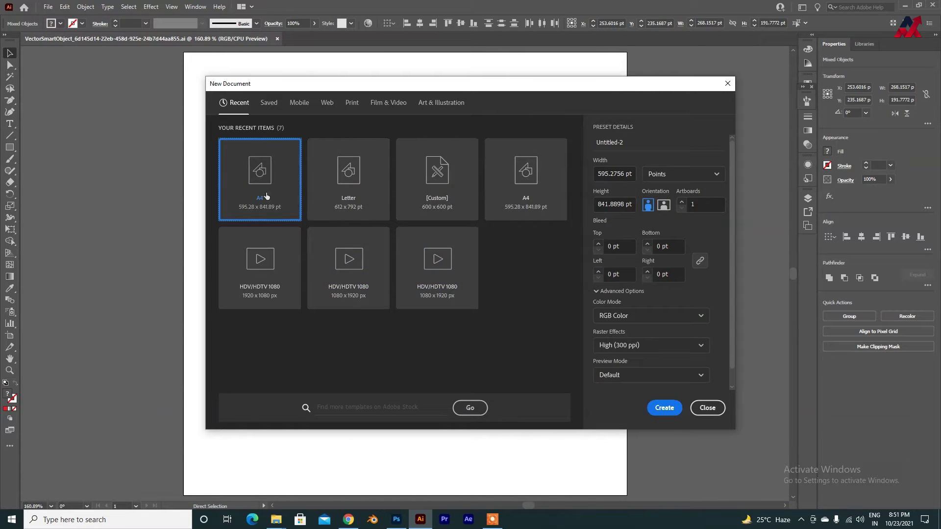
pyautogui.click(664, 408)
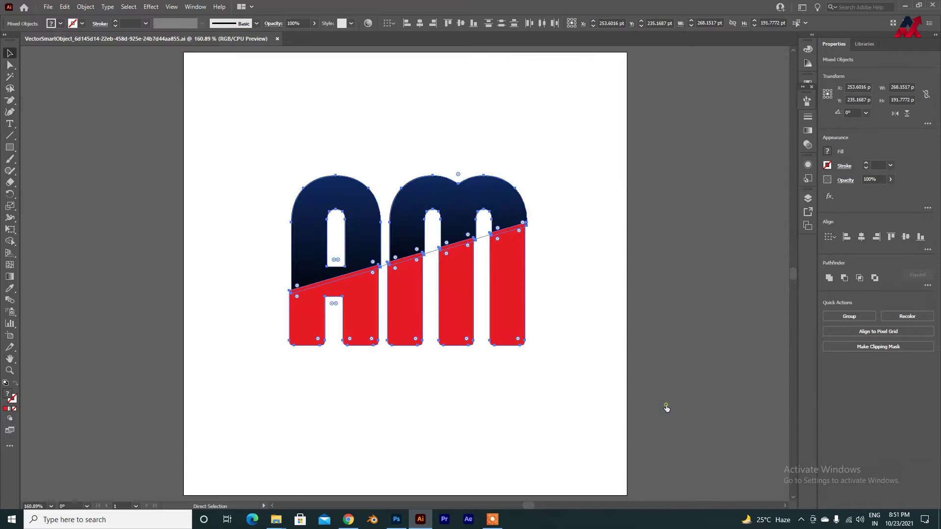
pyautogui.hotkey('ctrl', 'v')
pyautogui.moveTo(540, 165); pyautogui.dragTo(242, 374)
pyautogui.moveTo(443, 274); pyautogui.dragTo(679, 278)
pyautogui.click(486, 275)
# Resize the artboard to 600 pt wide and 600 pt high
pyautogui.hotkey('shift', 'o')
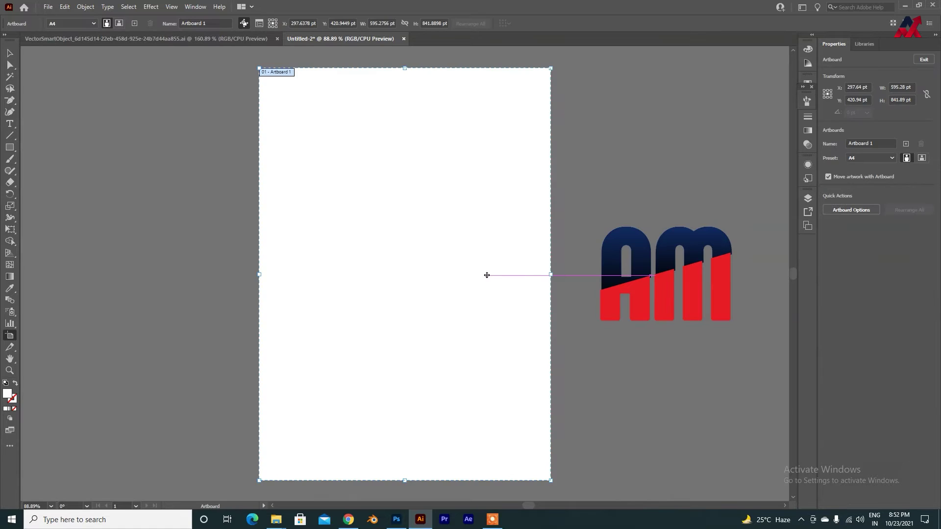
pyautogui.click(380, 21)
pyautogui.write('600')
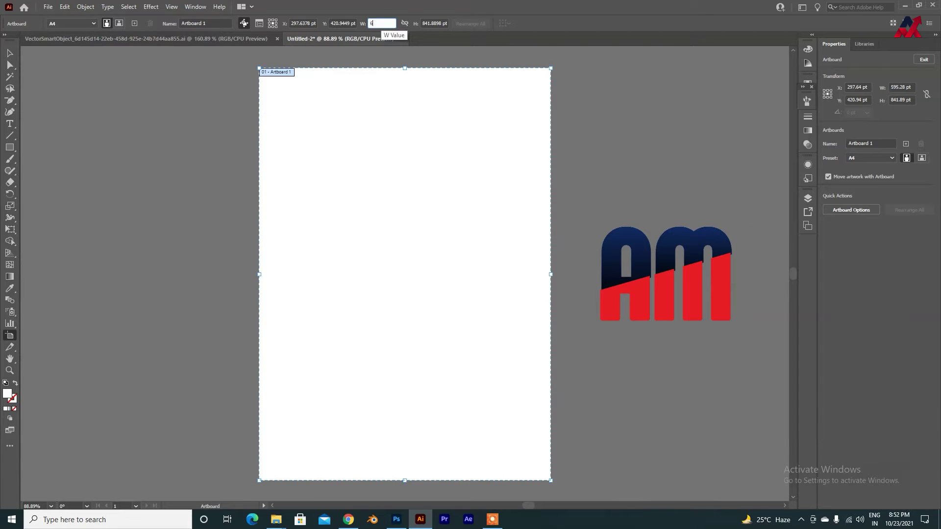
pyautogui.press('Tab')
pyautogui.write('600')
pyautogui.press('Return')
pyautogui.press('Escape')
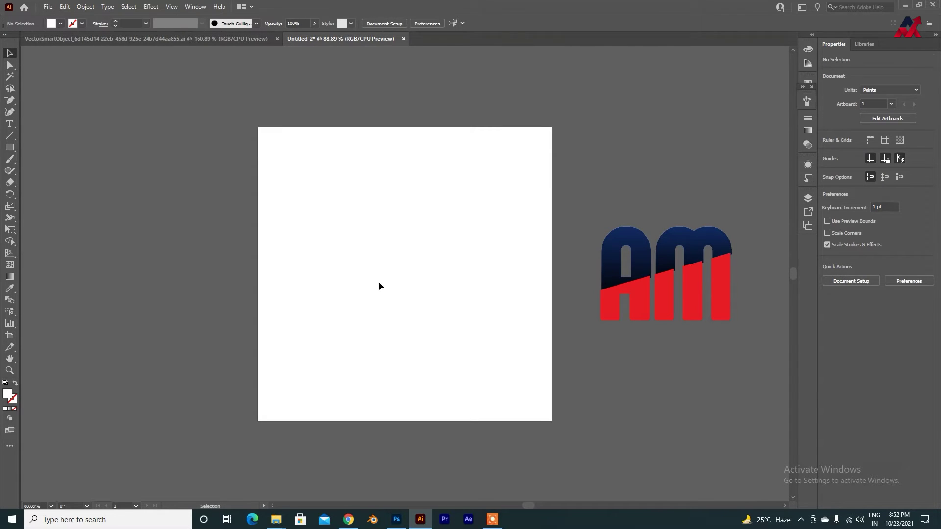
pyautogui.moveTo(645, 270); pyautogui.dragTo(641, 193)
pyautogui.hotkey('ctrl', 'z')
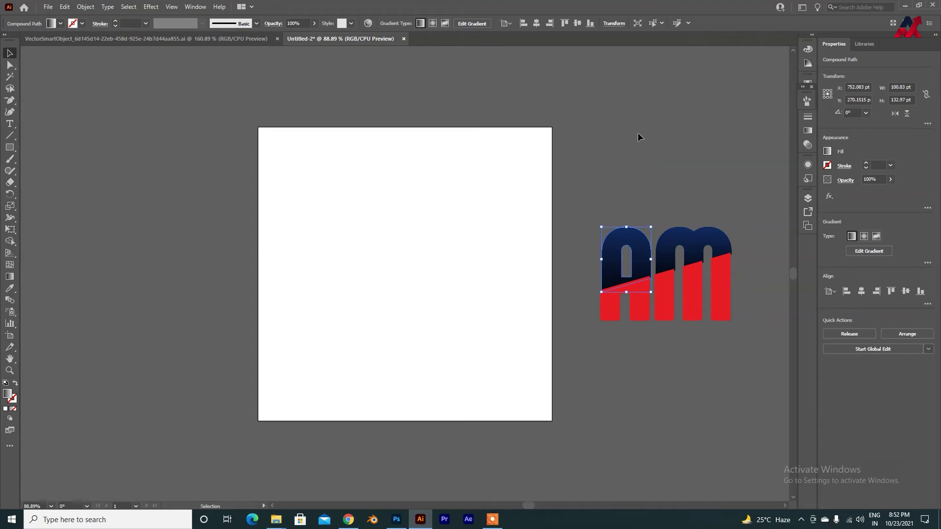
pyautogui.click(637, 133)
# Draw a 600 x 600 pt rectangle and centre it horizontally and vertically on the artboard
pyautogui.press('m')
pyautogui.click(459, 237)
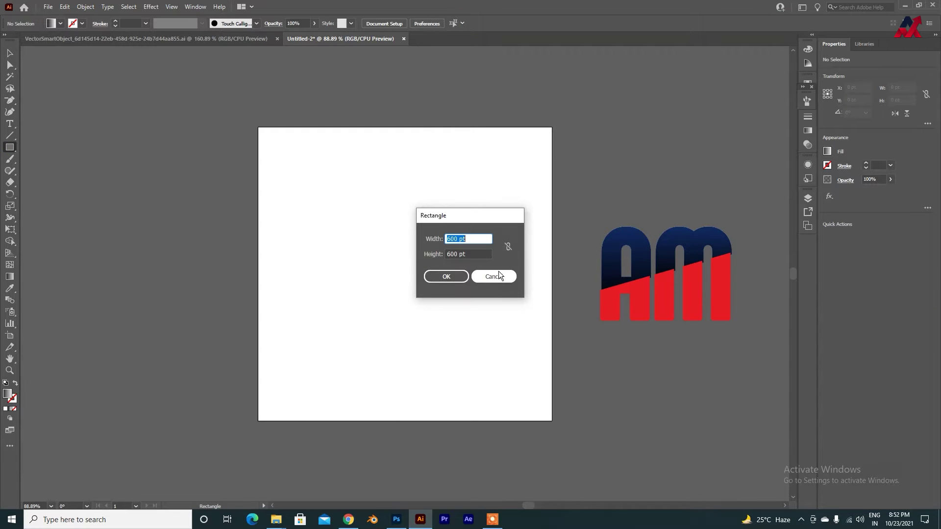
pyautogui.press('Return')
pyautogui.press('v')
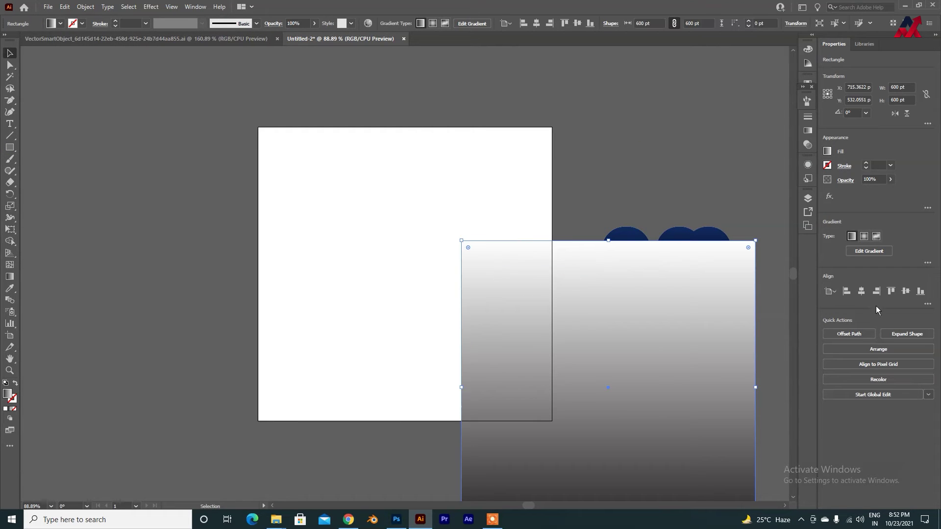
pyautogui.click(863, 291)
pyautogui.click(905, 291)
pyautogui.click(586, 170)
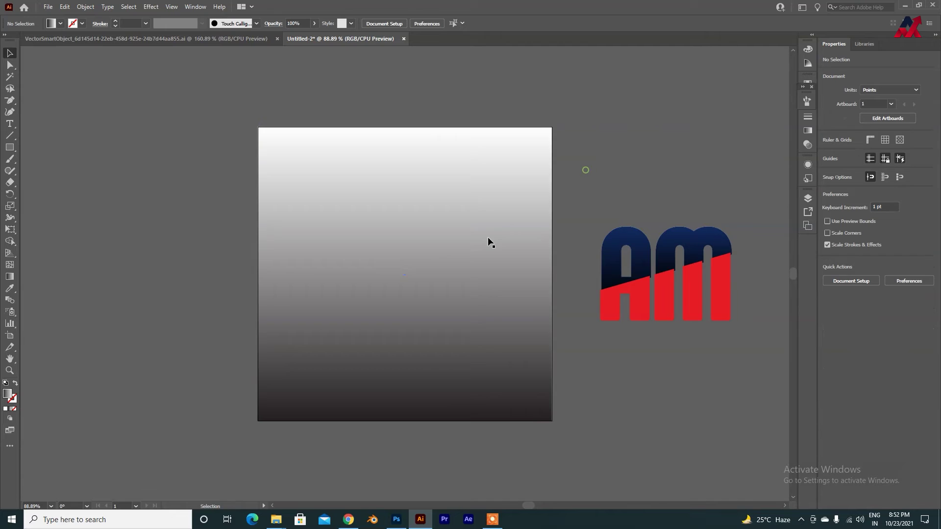
# Give the upper part of the letter A a solid dark blue fill and sample it onto the background square with the Eyedropper
pyautogui.moveTo(422, 285)
pyautogui.mouseDown()
pyautogui.moveTo(390, 247)
pyautogui.moveTo(421, 285)
pyautogui.mouseUp()
pyautogui.click(619, 151)
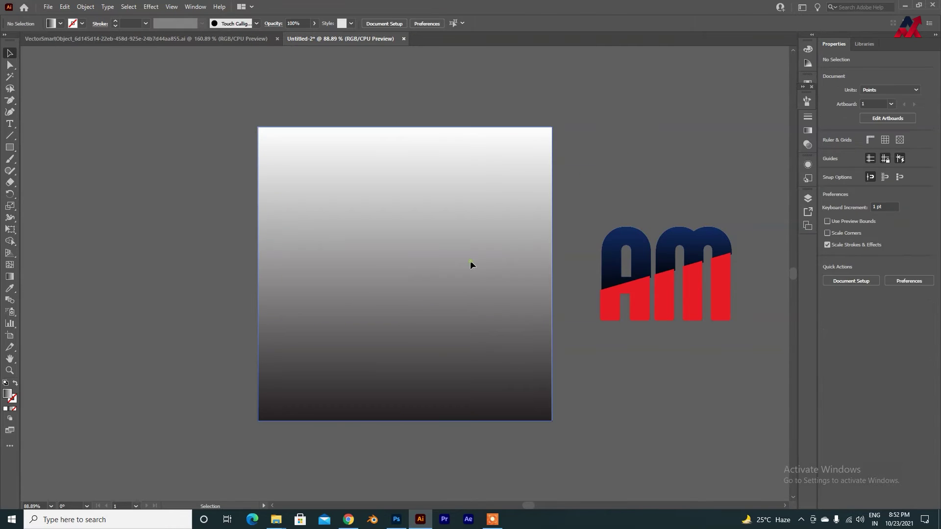
pyautogui.click(469, 260)
pyautogui.click(639, 246)
pyautogui.click(422, 267)
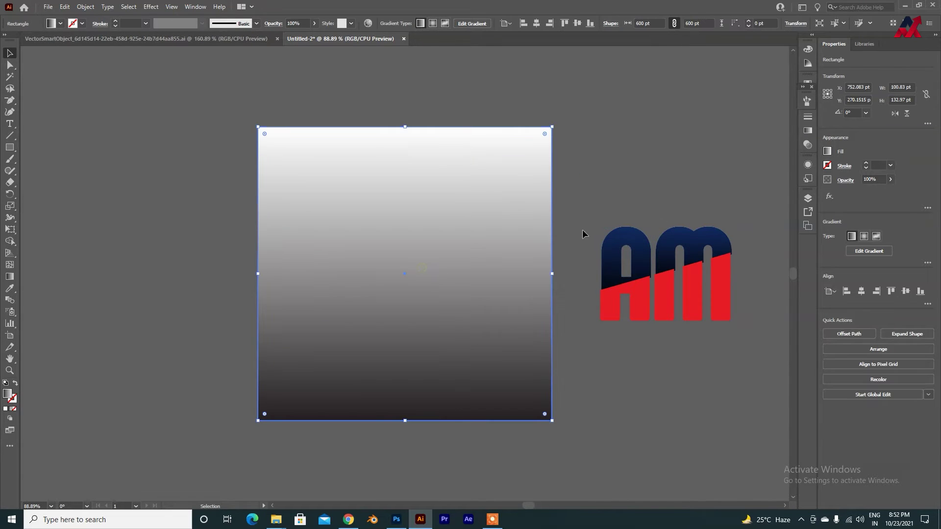
pyautogui.click(648, 247)
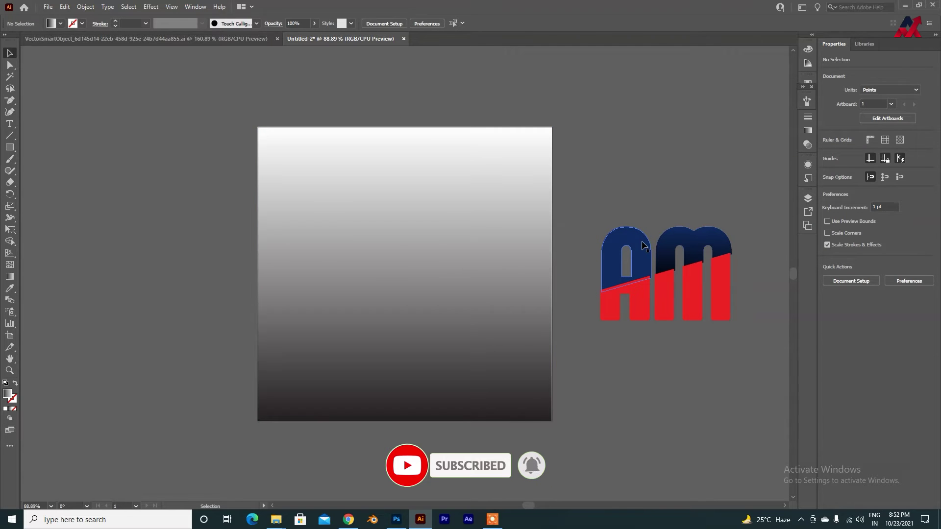
pyautogui.press('i')
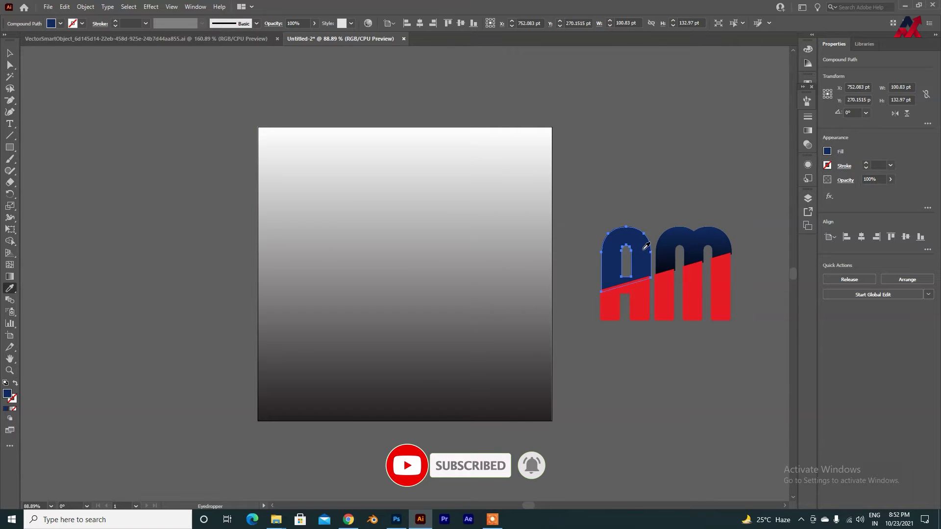
pyautogui.keyDown('ctrl'); pyautogui.click(535, 257); pyautogui.keyUp('ctrl')
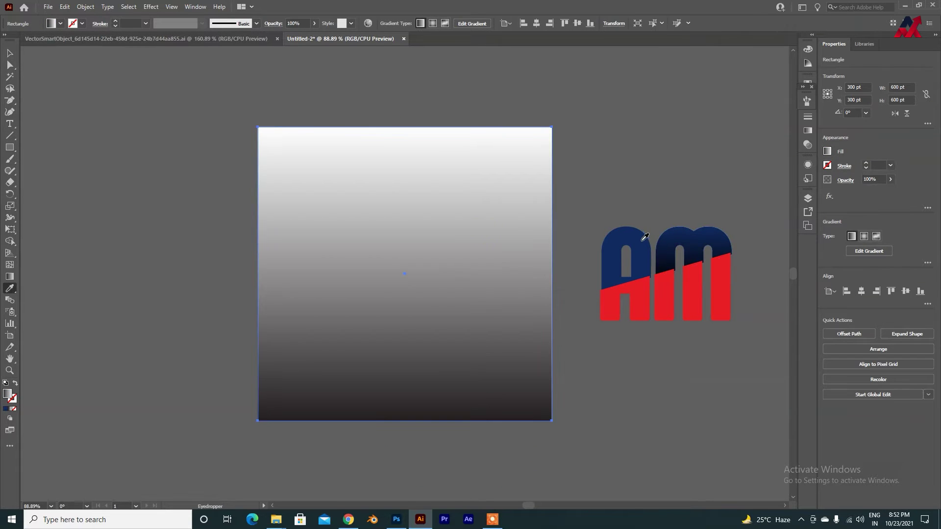
pyautogui.click(645, 237)
pyautogui.press('v')
pyautogui.click(614, 171)
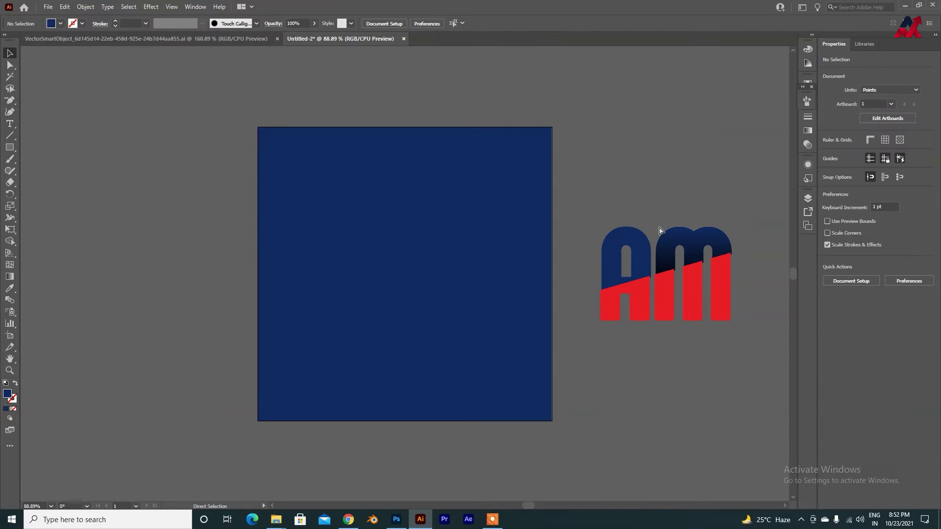
# Restore the gradient fill on the upper part of the pasted logo's A, keeping the background square solid dark blue
pyautogui.hotkey('ctrl', 'z')
pyautogui.hotkey('ctrl', 'z')
pyautogui.hotkey('ctrl', 'z')
pyautogui.hotkey('ctrl', 'z')
pyautogui.hotkey('ctrl', 'z')
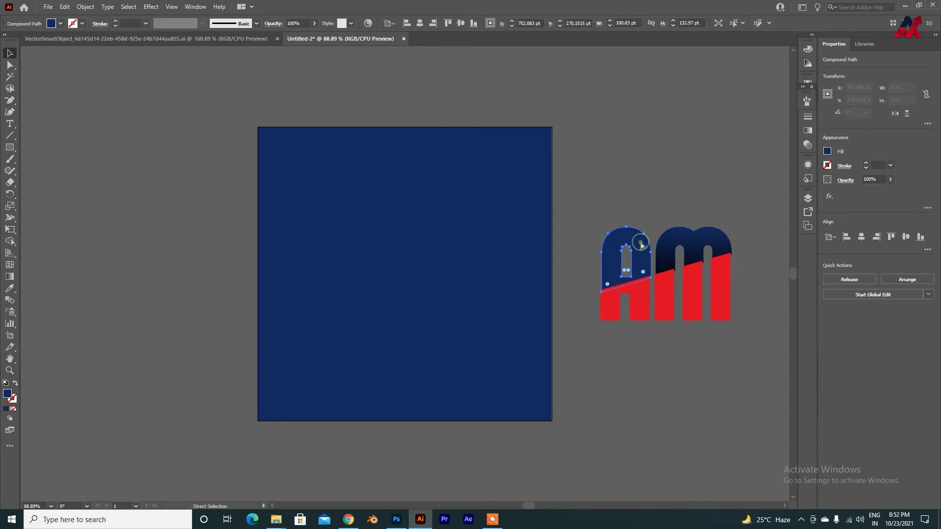
pyautogui.click(645, 187)
pyautogui.moveTo(605, 206); pyautogui.dragTo(797, 386)
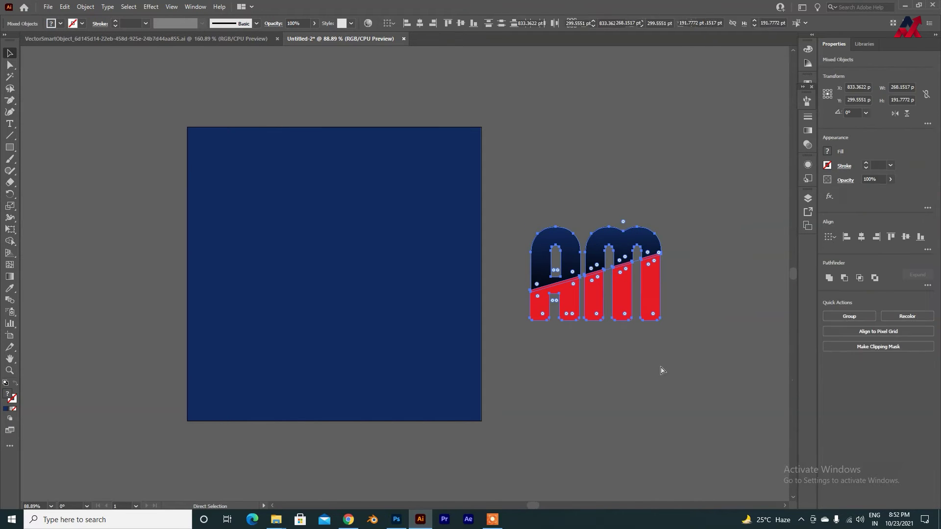
pyautogui.click(664, 371)
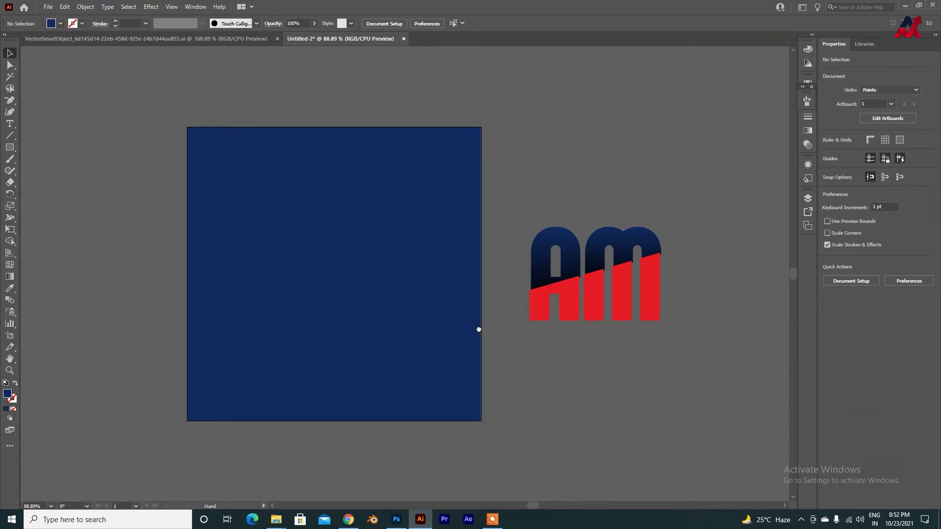
# Show the rulers and add the text AM on the blue square
pyautogui.moveTo(479, 329); pyautogui.dragTo(510, 323)
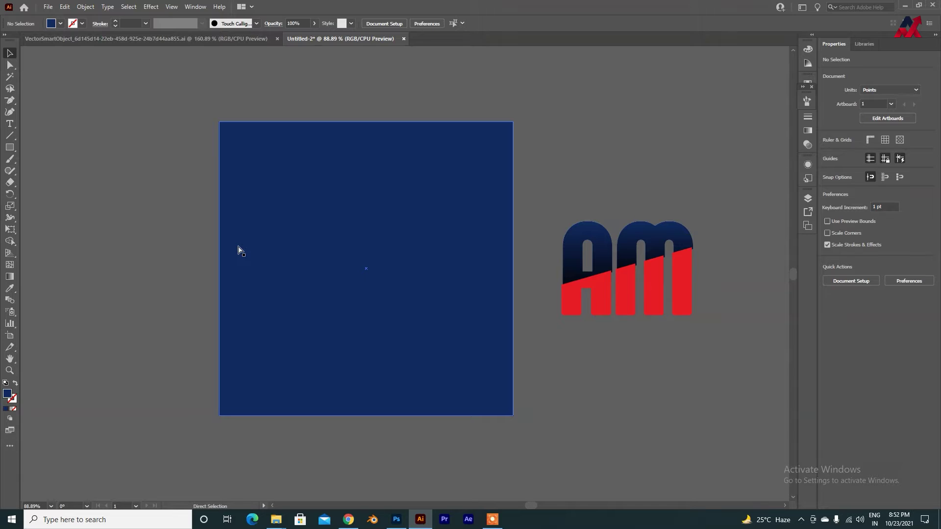
pyautogui.hotkey('ctrl', 'r')
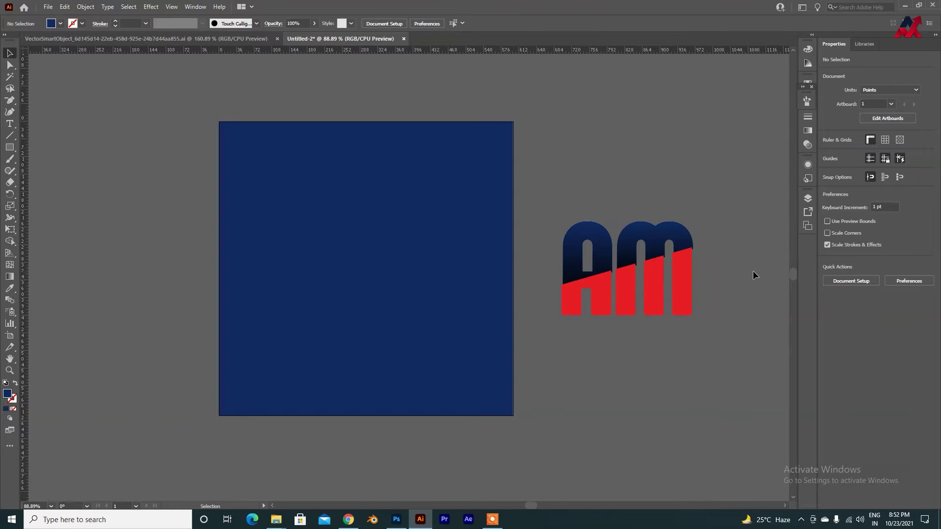
pyautogui.click(10, 126)
pyautogui.click(319, 268)
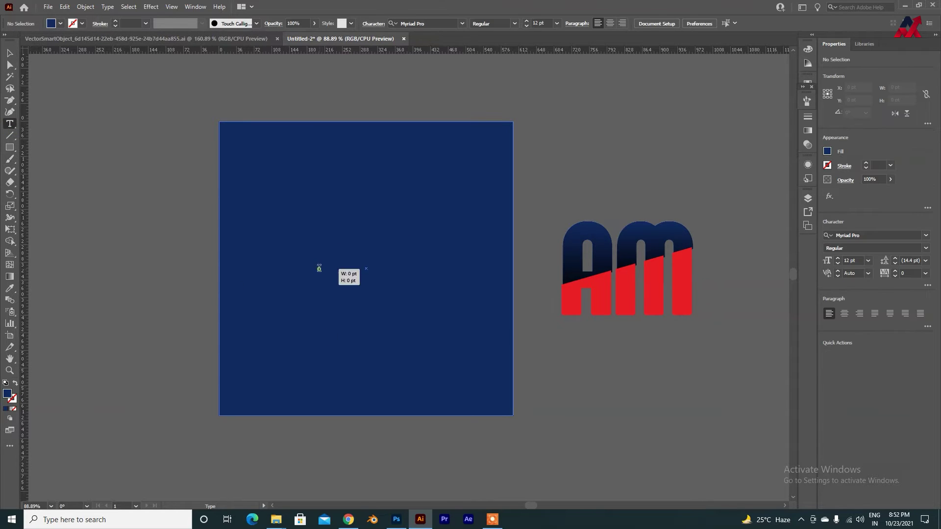
pyautogui.write('A')
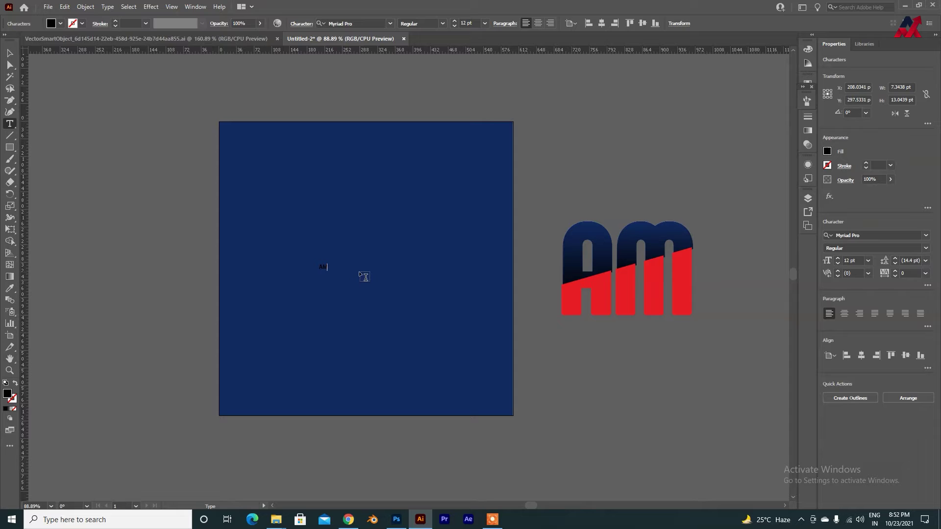
pyautogui.press('Escape')
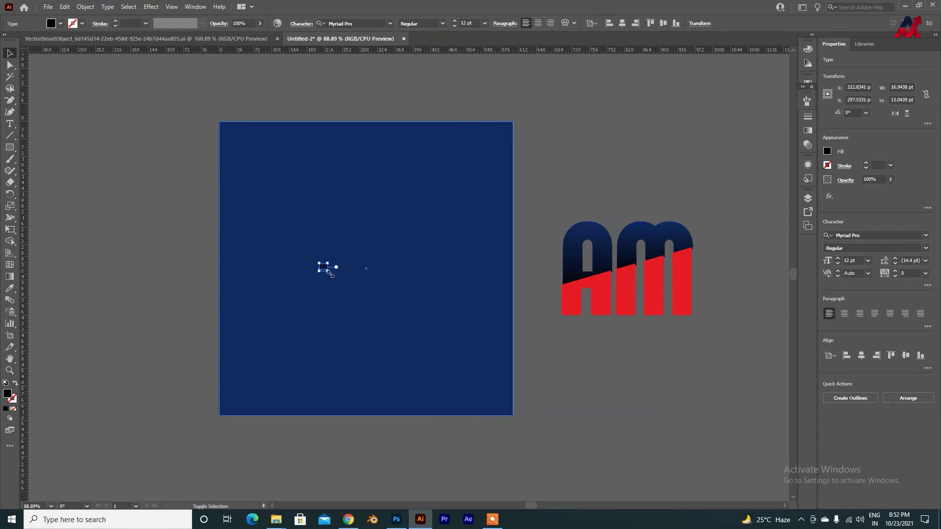
# Scale the AM text up to about 264 pt and centre it on the artboard
pyautogui.moveTo(327, 271); pyautogui.dragTo(415, 338)
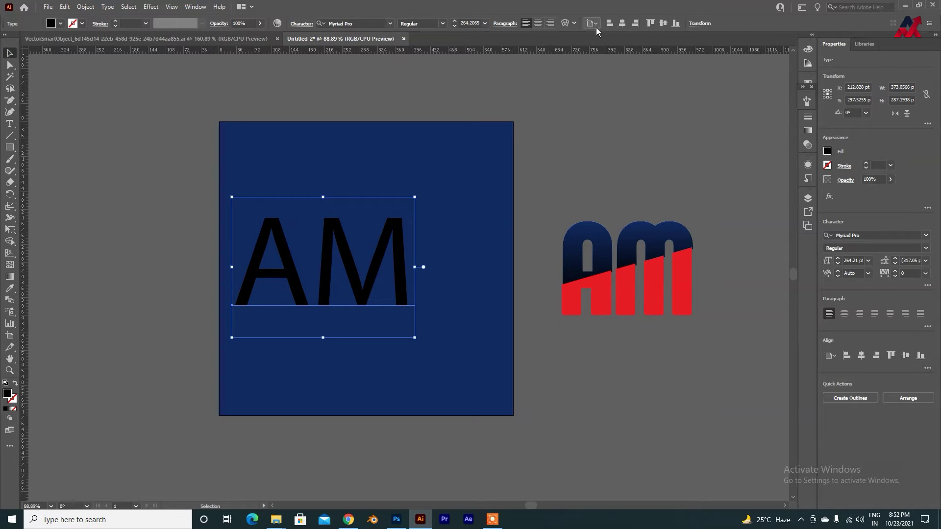
pyautogui.click(622, 23)
pyautogui.click(663, 23)
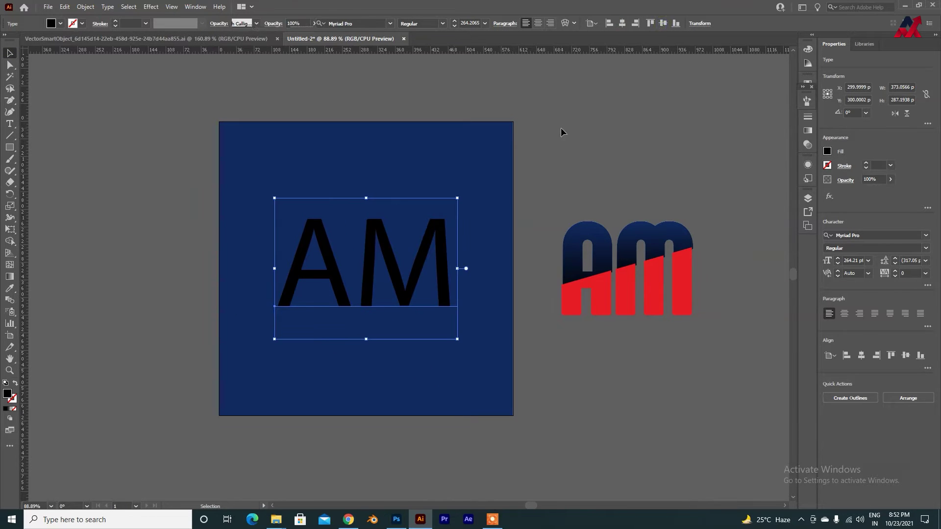
# Change the AM text's font to Phenomena Black
pyautogui.click(354, 23)
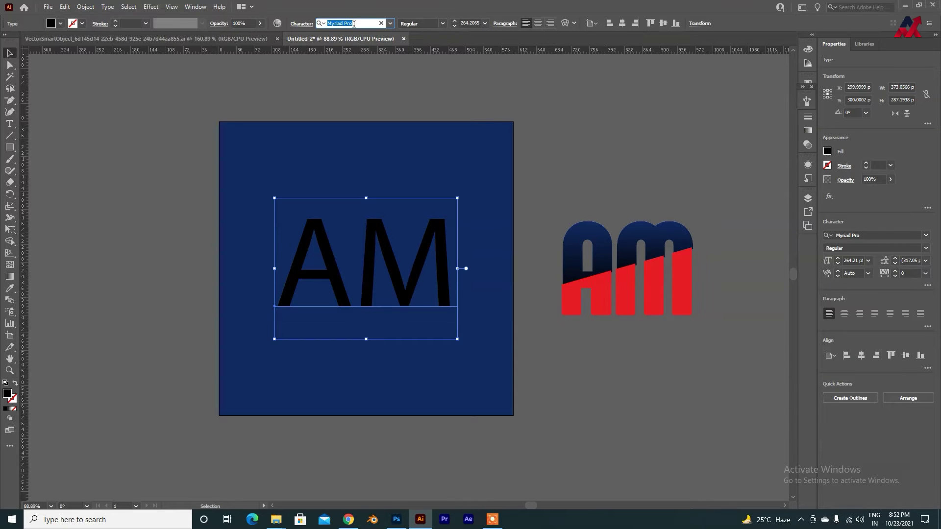
pyautogui.write('phen')
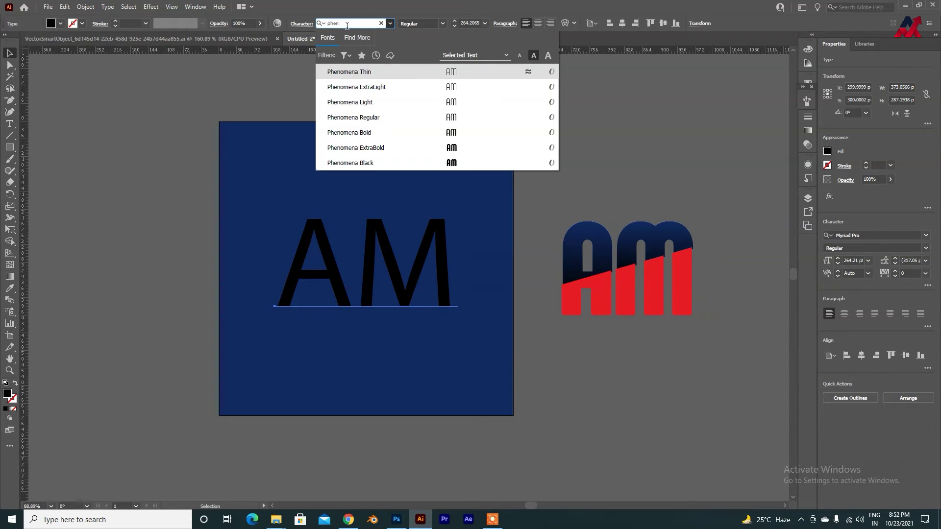
pyautogui.click(372, 163)
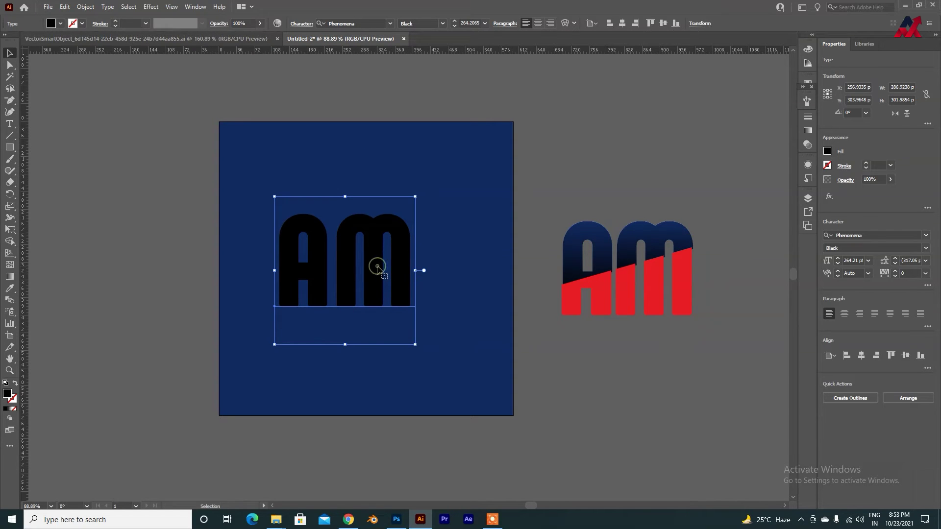
# Set the AM text's tracking to -40 and centre the text horizontally and vertically on the artboard
pyautogui.doubleClick(362, 264)
pyautogui.hotkey('ctrl', 'a')
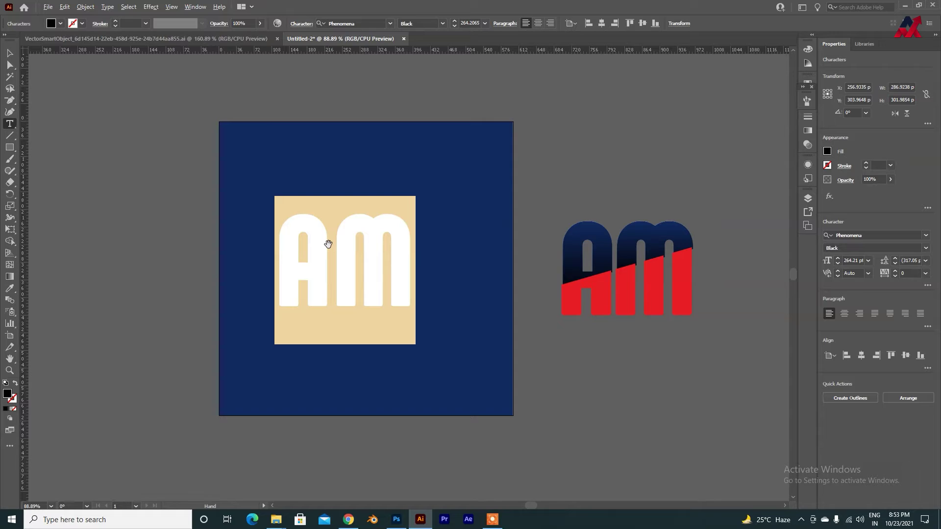
pyautogui.hotkey('alt', 'Left')
pyautogui.hotkey('alt', 'Left')
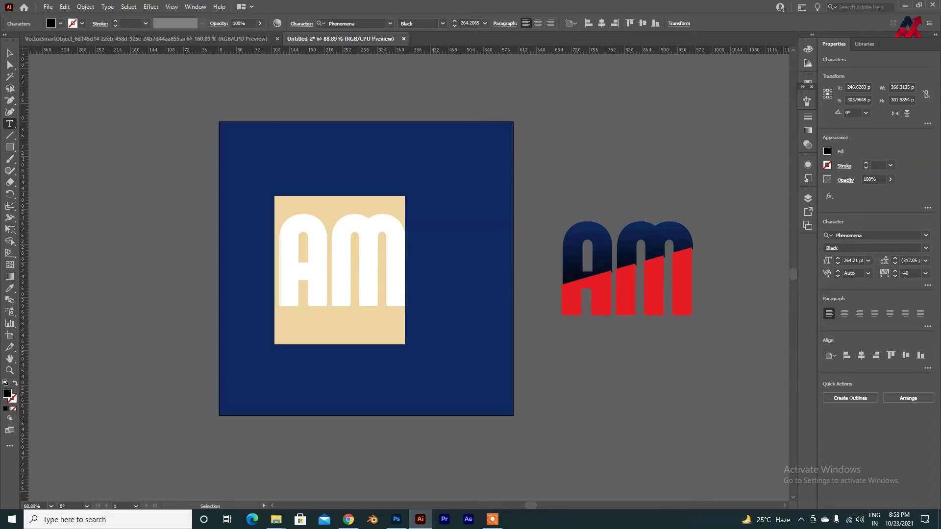
pyautogui.press('Escape')
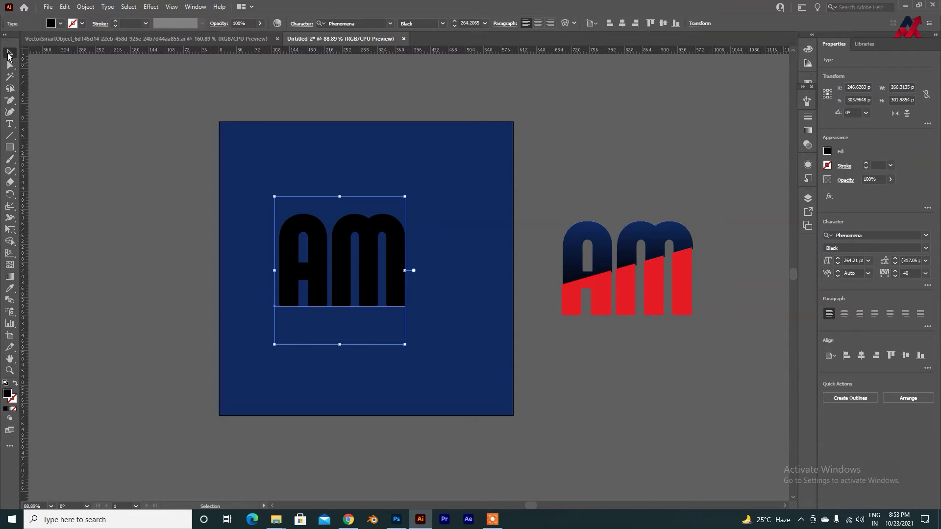
pyautogui.click(861, 355)
pyautogui.click(906, 355)
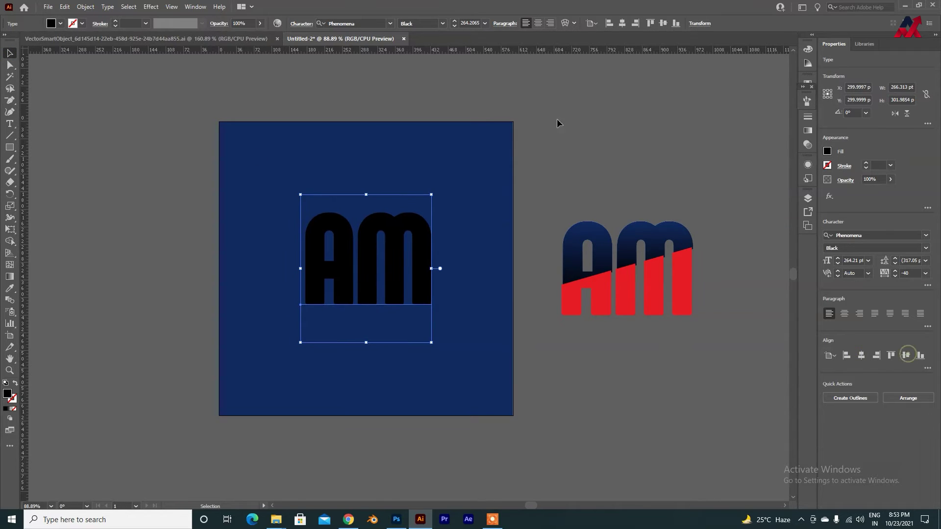
# Expand the AM text into outline shapes, with both object and fill expanded
pyautogui.click(78, 7)
pyautogui.click(101, 120)
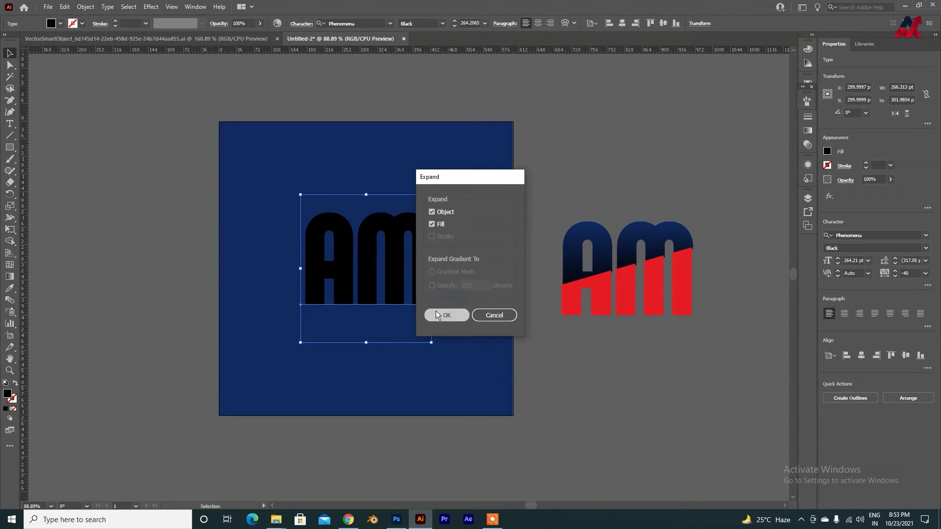
pyautogui.click(437, 315)
pyautogui.click(599, 379)
# Fill the expanded AM letters with white
pyautogui.click(377, 237)
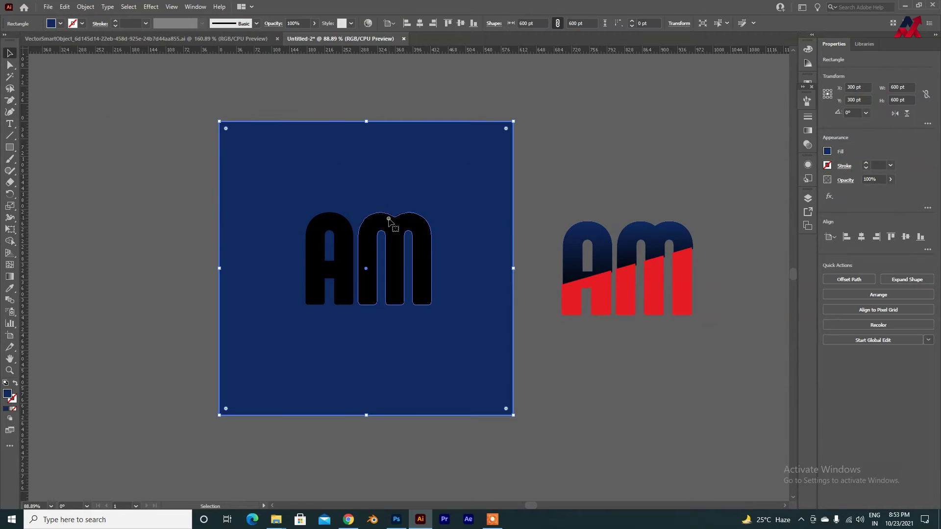
pyautogui.click(388, 219)
pyautogui.click(60, 23)
pyautogui.click(22, 44)
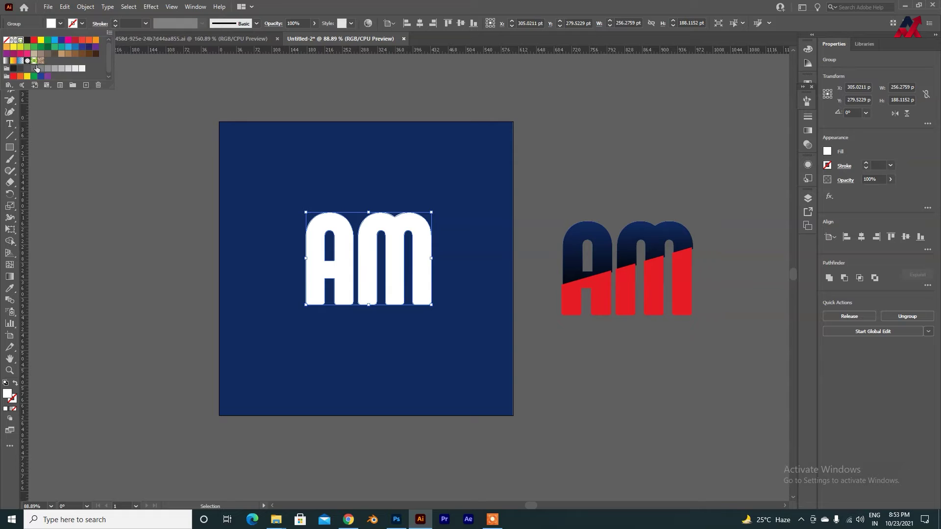
pyautogui.press('Escape')
pyautogui.click(529, 341)
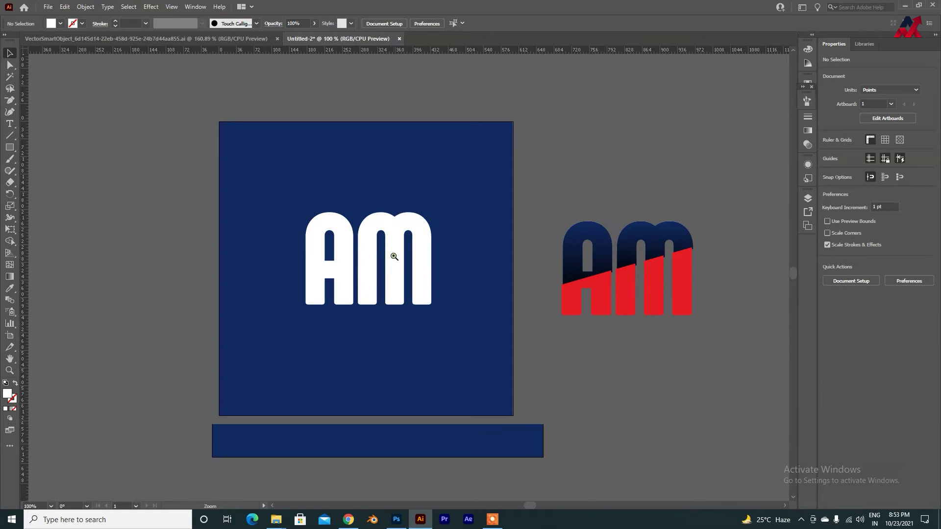
# Draw a rising diagonal line through the AM letters, about 617 pt wide and 128 pt high
pyautogui.hotkey('ctrl', '1')
pyautogui.click(9, 136)
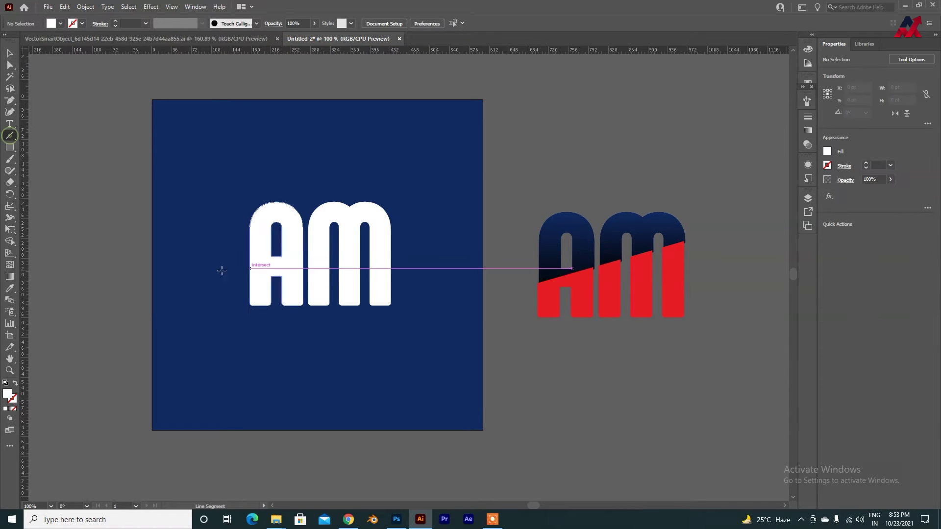
pyautogui.moveTo(113, 300); pyautogui.dragTo(453, 228)
pyautogui.press('v')
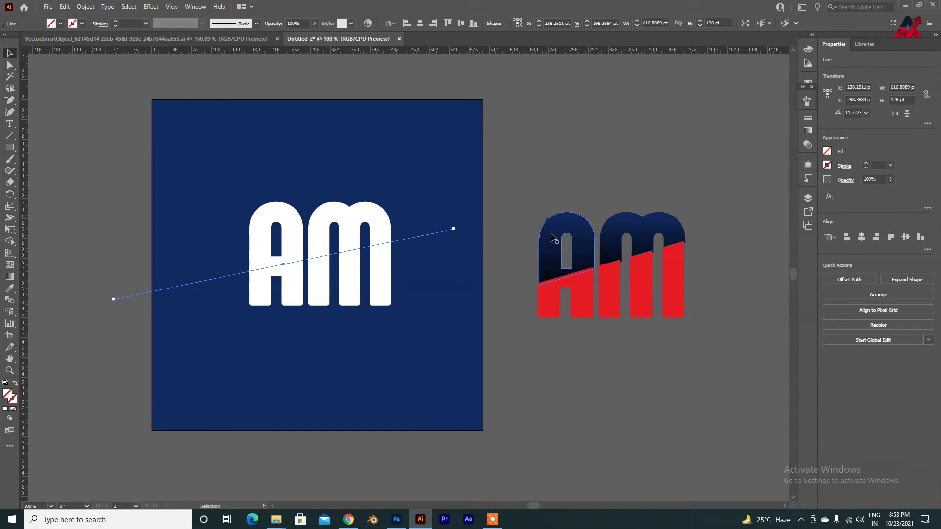
pyautogui.click(536, 343)
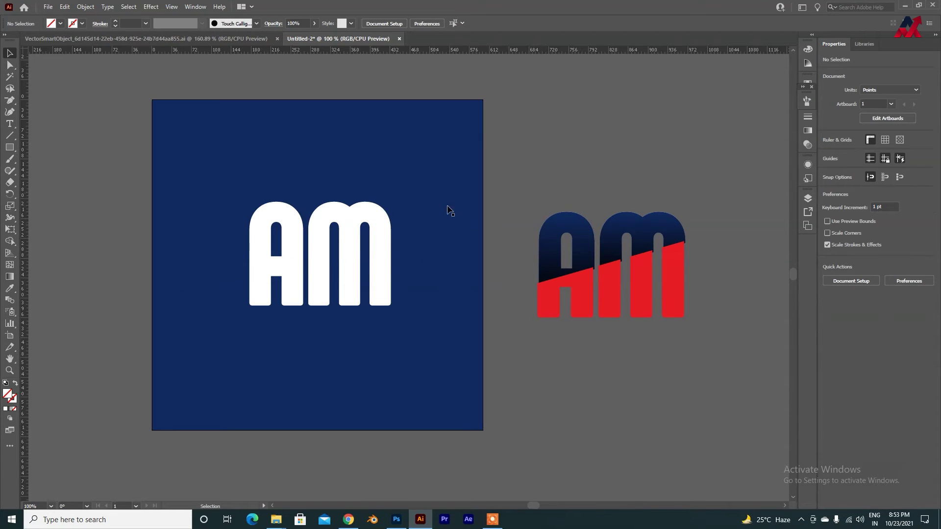
# Give the diagonal line a yellow stroke
pyautogui.click(413, 238)
pyautogui.click(82, 23)
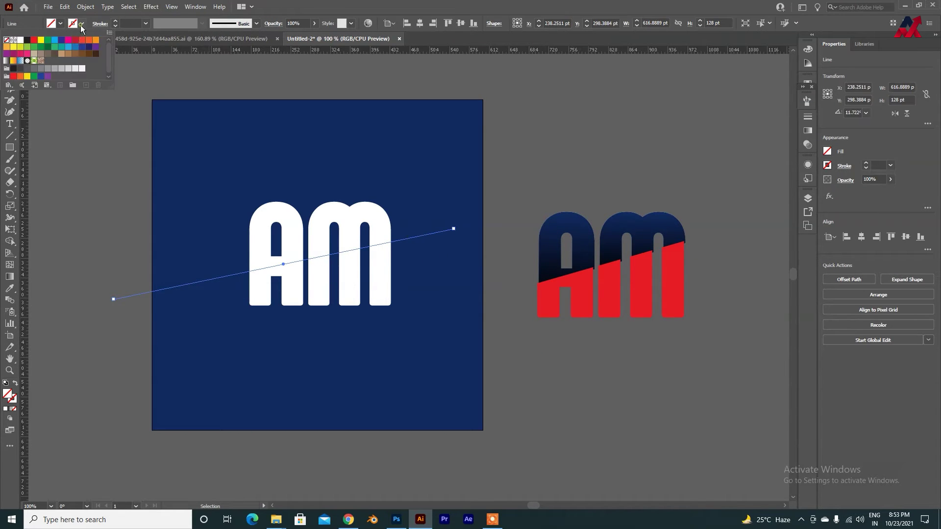
pyautogui.click(41, 40)
pyautogui.click(599, 164)
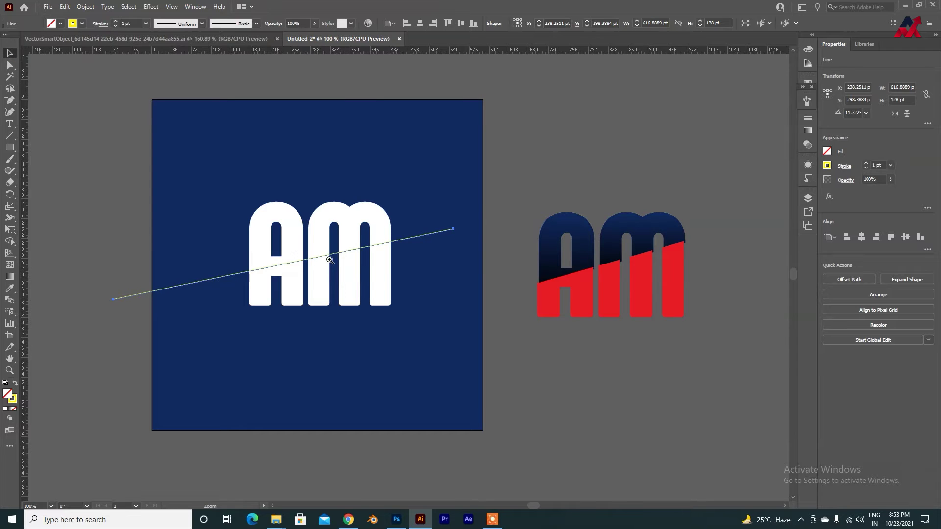
# Centre the diagonal line horizontally and vertically on the artboard
pyautogui.keyDown('ctrl'); pyautogui.click(330, 258); pyautogui.keyUp('ctrl')
pyautogui.click(861, 237)
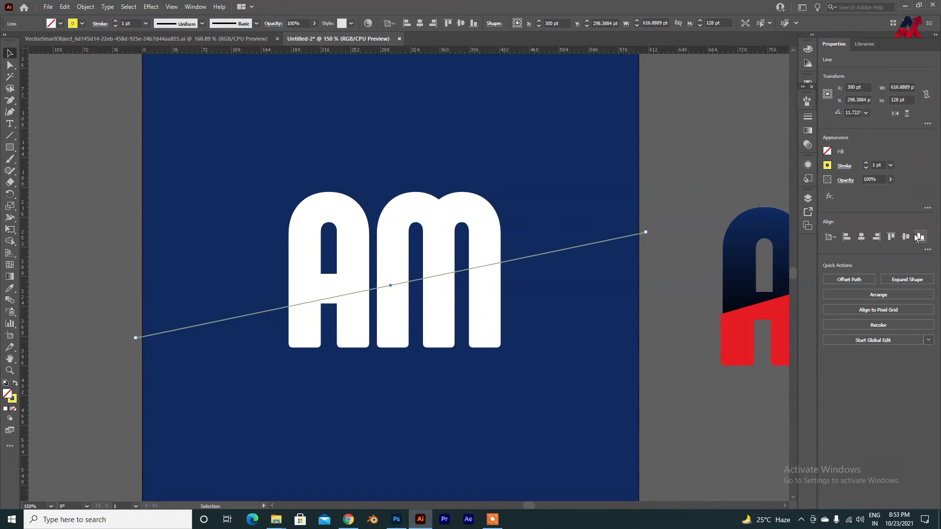
pyautogui.click(906, 237)
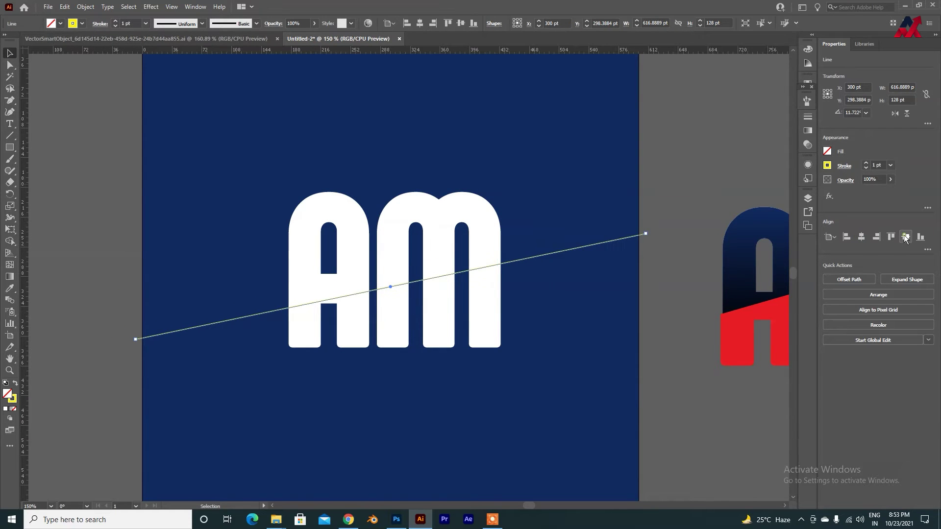
pyautogui.keyDown('shift'); pyautogui.click(389, 221); pyautogui.keyUp('shift')
pyautogui.click(692, 155)
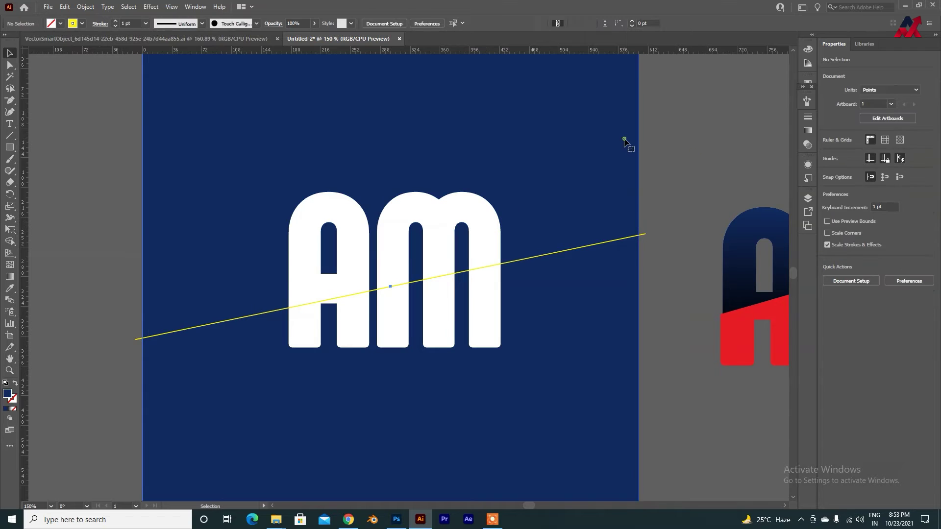
# Lock the dark blue background rectangle in Layer 1
pyautogui.click(624, 143)
pyautogui.click(809, 198)
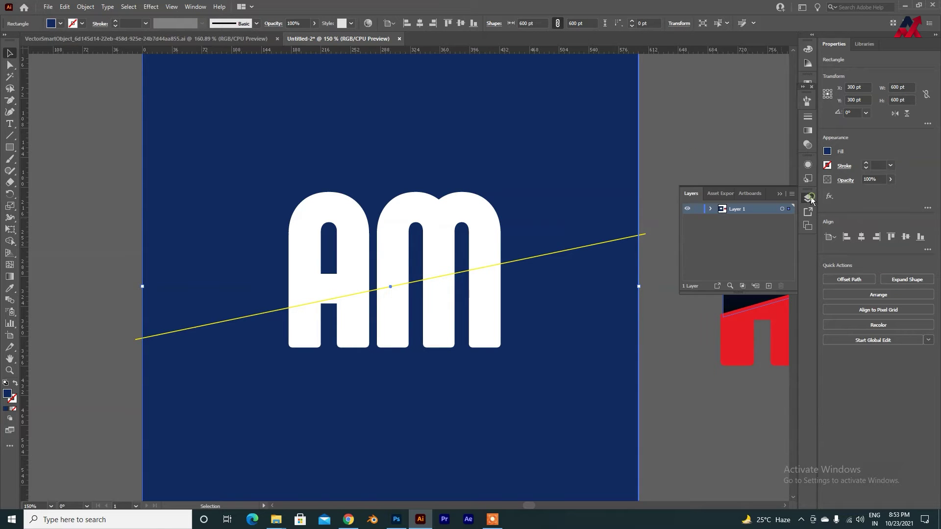
pyautogui.click(710, 209)
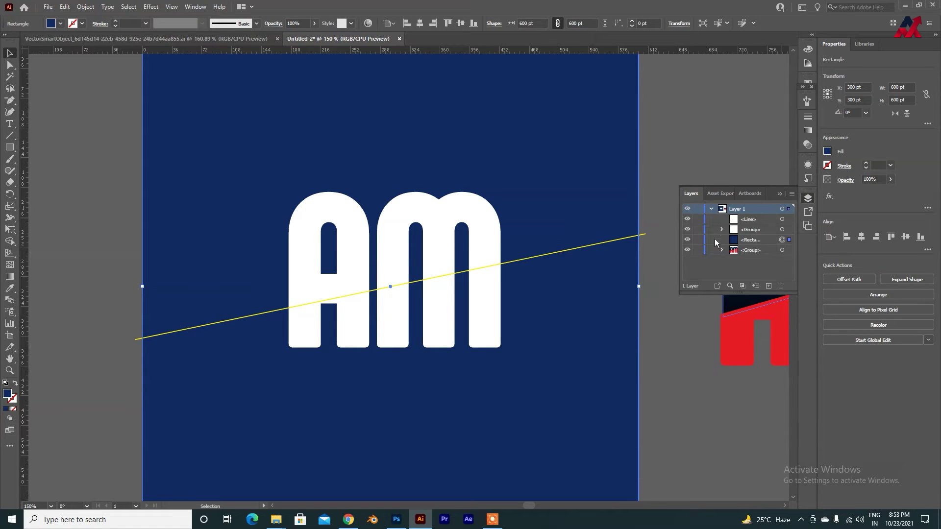
pyautogui.click(699, 239)
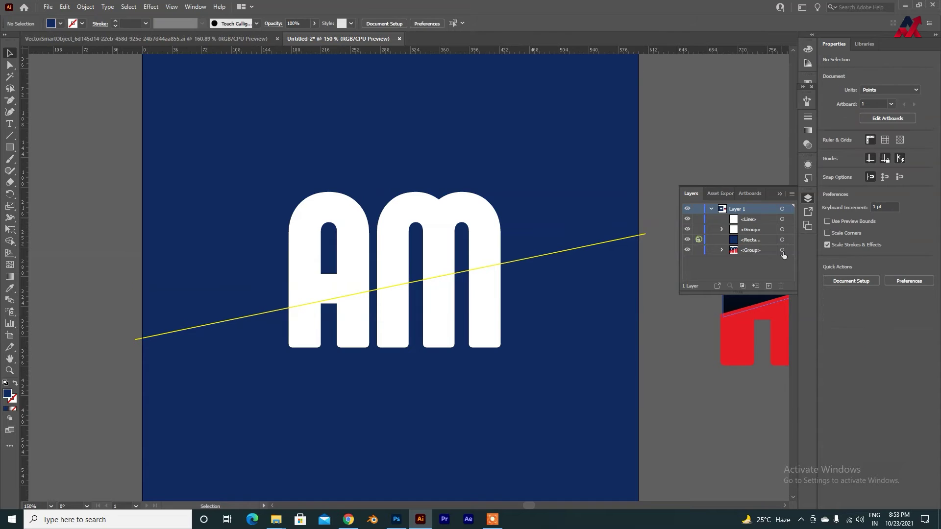
pyautogui.click(807, 201)
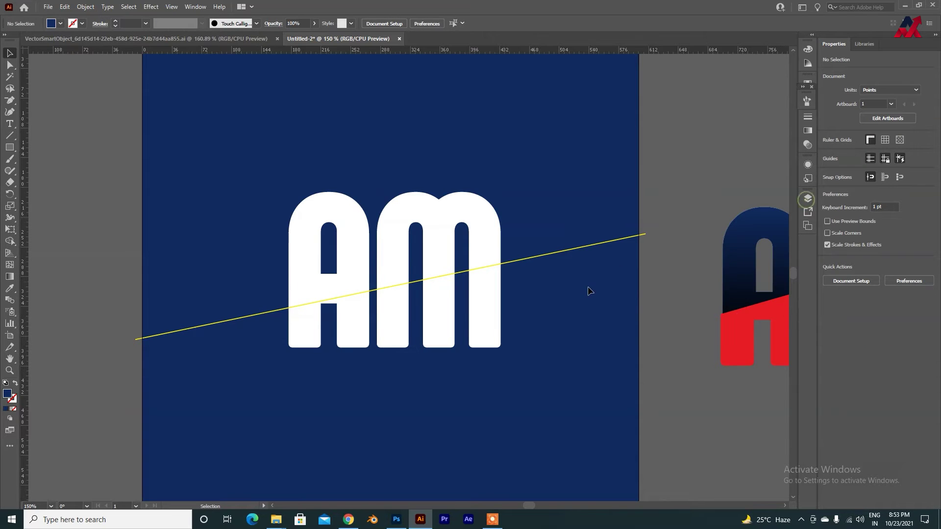
# Split the upper parts of the A and M from the lower parts along the diagonal line with Shape Builder
pyautogui.moveTo(551, 235); pyautogui.dragTo(353, 340)
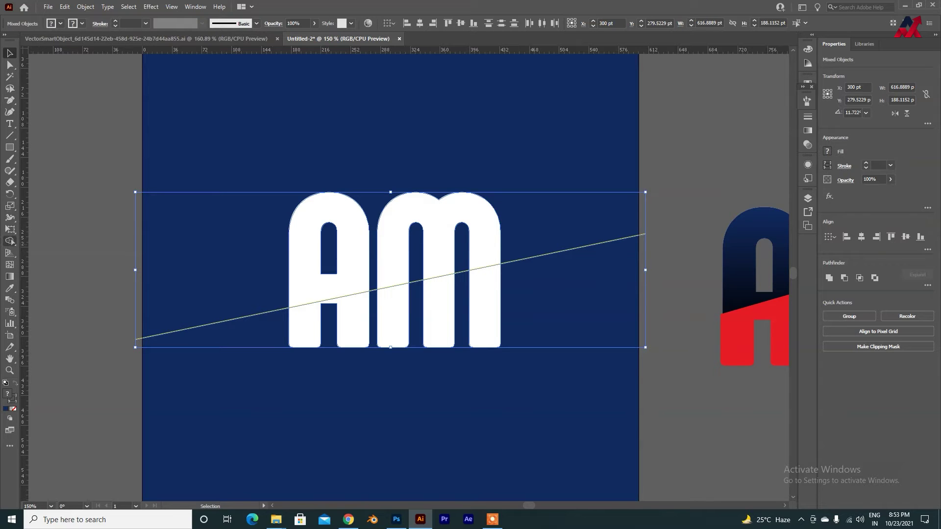
pyautogui.click(10, 241)
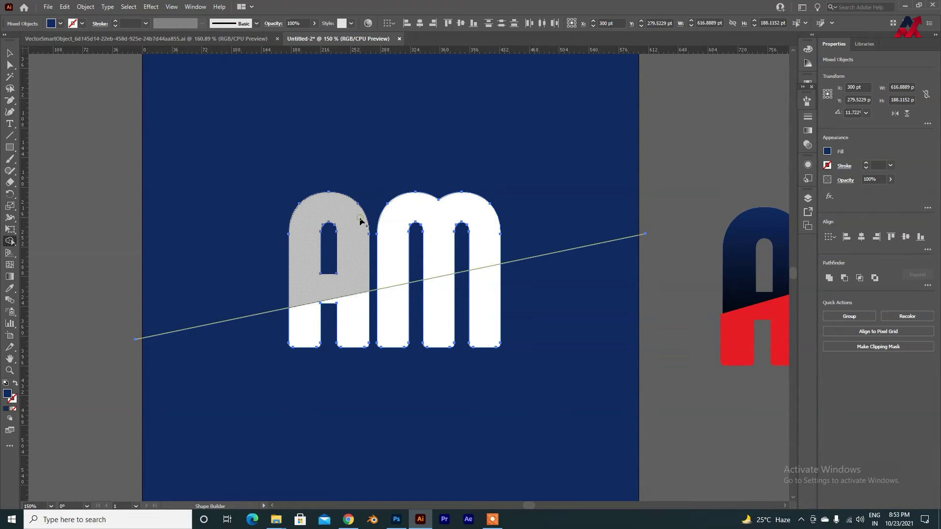
pyautogui.moveTo(360, 222)
pyautogui.mouseDown()
pyautogui.moveTo(453, 215)
pyautogui.moveTo(479, 225)
pyautogui.mouseUp()
pyautogui.click(10, 53)
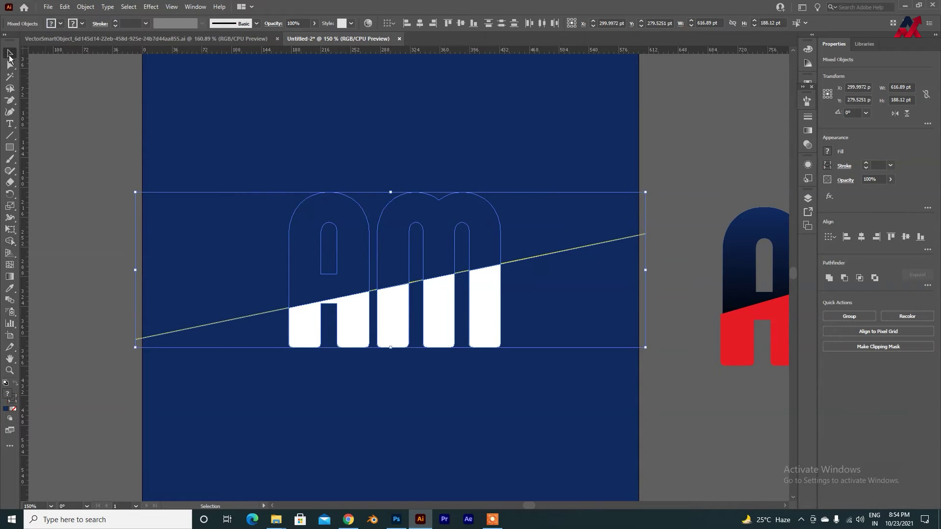
# Delete the ends of the diagonal line that extend beyond both sides of the letters
pyautogui.click(164, 256)
pyautogui.moveTo(179, 275); pyautogui.dragTo(259, 361)
pyautogui.press('Delete')
pyautogui.moveTo(619, 288); pyautogui.dragTo(130, 299)
pyautogui.press('Delete')
pyautogui.press('Delete')
# Delete the leftover yellow line segments in the gaps between the letter stems
pyautogui.hotkey('ctrl', '=')
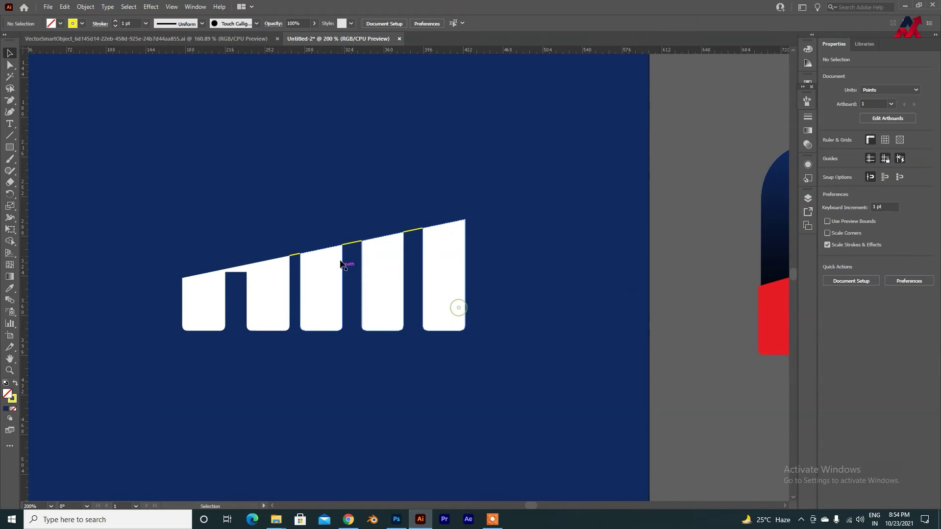
pyautogui.moveTo(295, 255); pyautogui.dragTo(295, 290)
pyautogui.press('Delete')
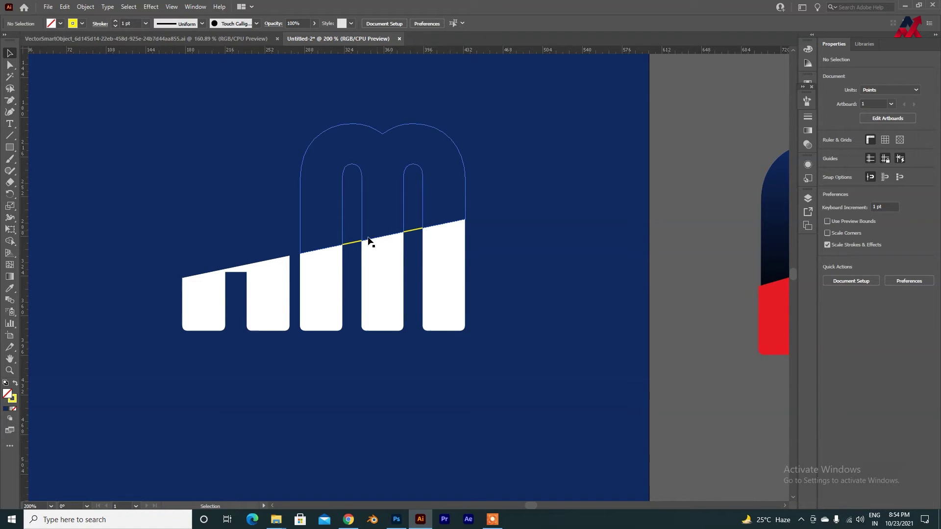
pyautogui.moveTo(359, 242); pyautogui.dragTo(361, 267)
pyautogui.press('Delete')
pyautogui.moveTo(417, 230); pyautogui.dragTo(417, 258)
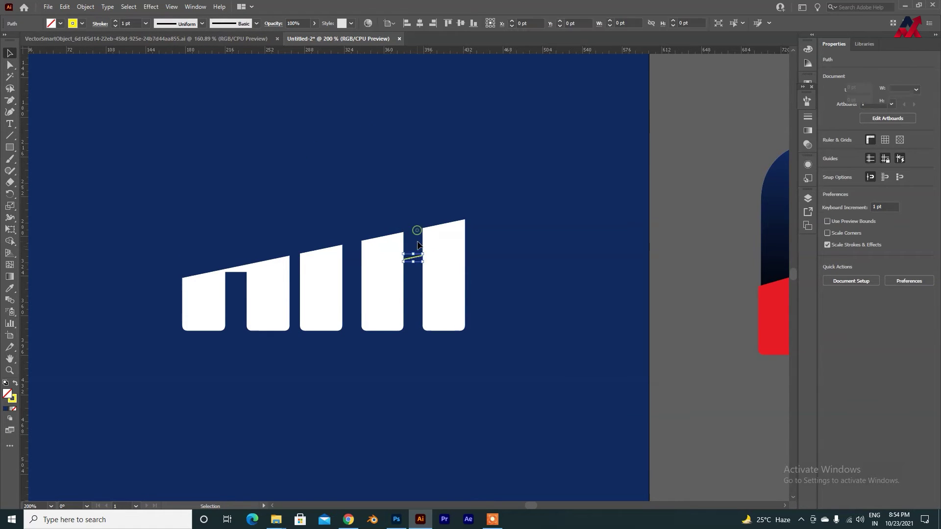
pyautogui.press('Delete')
# Select the group of split AM pieces and ungroup it
pyautogui.moveTo(542, 156); pyautogui.dragTo(156, 257)
pyautogui.keyDown('shift'); pyautogui.click(439, 283); pyautogui.keyUp('shift')
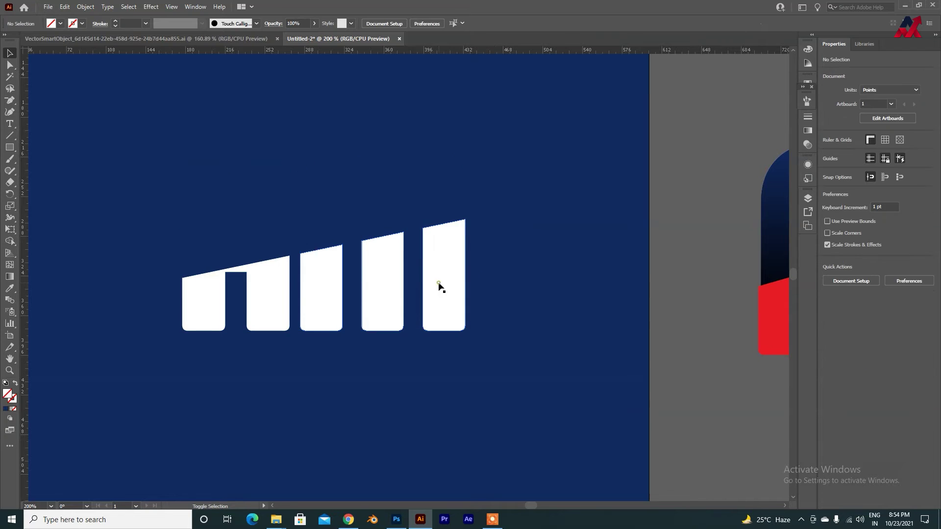
pyautogui.click(382, 181)
pyautogui.keyDown('shift'); pyautogui.click(261, 202); pyautogui.keyUp('shift')
pyautogui.click(372, 269)
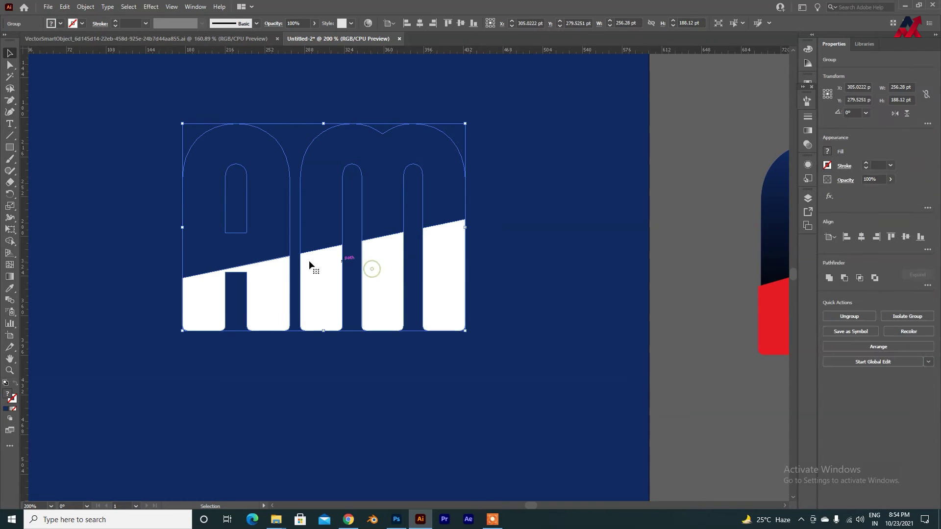
pyautogui.rightClick(303, 267)
pyautogui.click(341, 362)
# Fill the upper parts of the A and M with yellow
pyautogui.moveTo(517, 87); pyautogui.dragTo(169, 201)
pyautogui.click(53, 24)
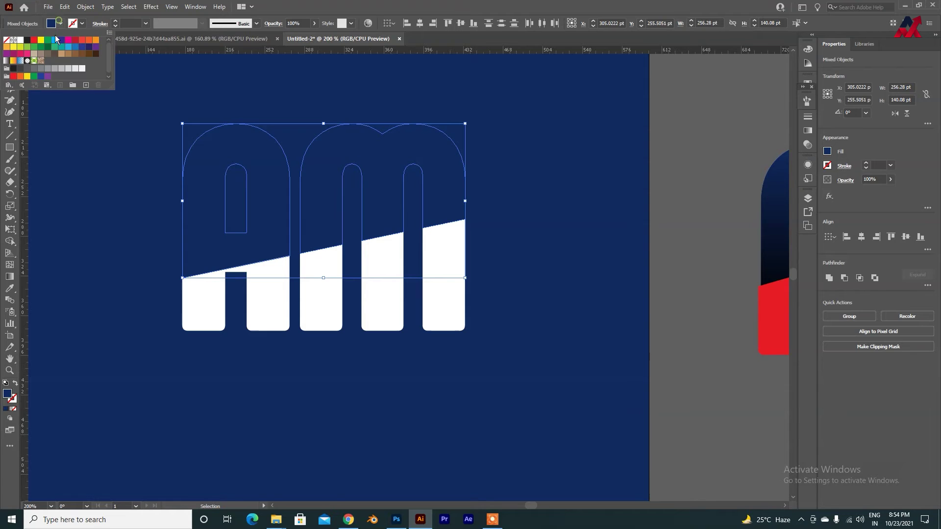
pyautogui.click(21, 41)
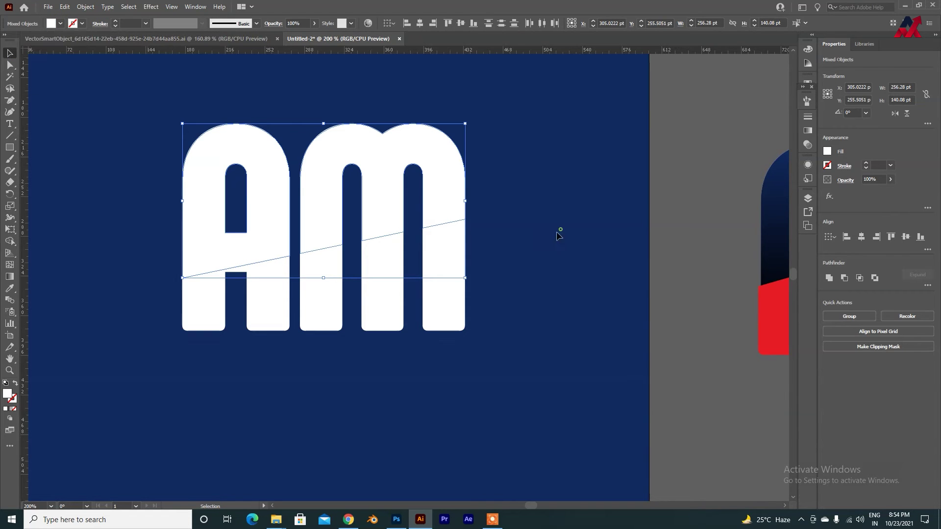
pyautogui.click(61, 24)
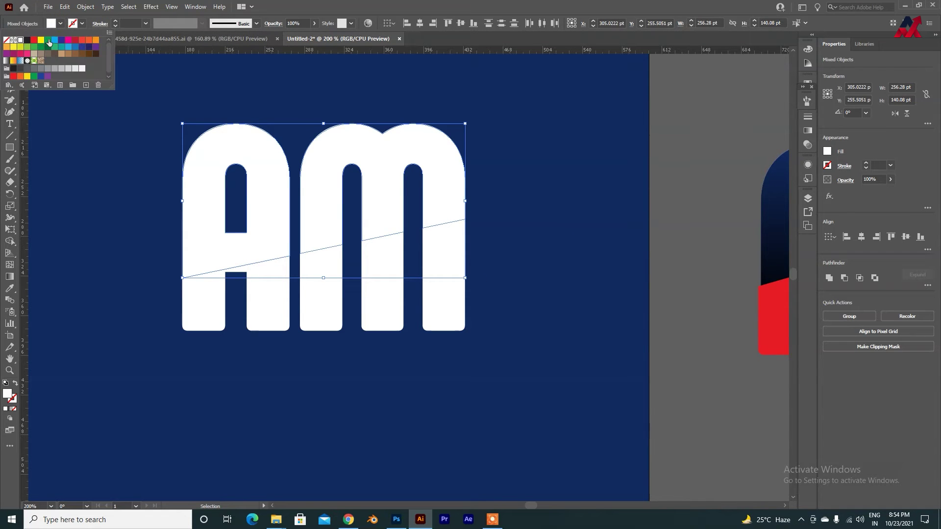
pyautogui.click(42, 40)
pyautogui.click(545, 195)
# Nudge the white lower letter parts 3 pt left and 2 pt up
pyautogui.moveTo(513, 299); pyautogui.dragTo(151, 336)
pyautogui.press('Left')
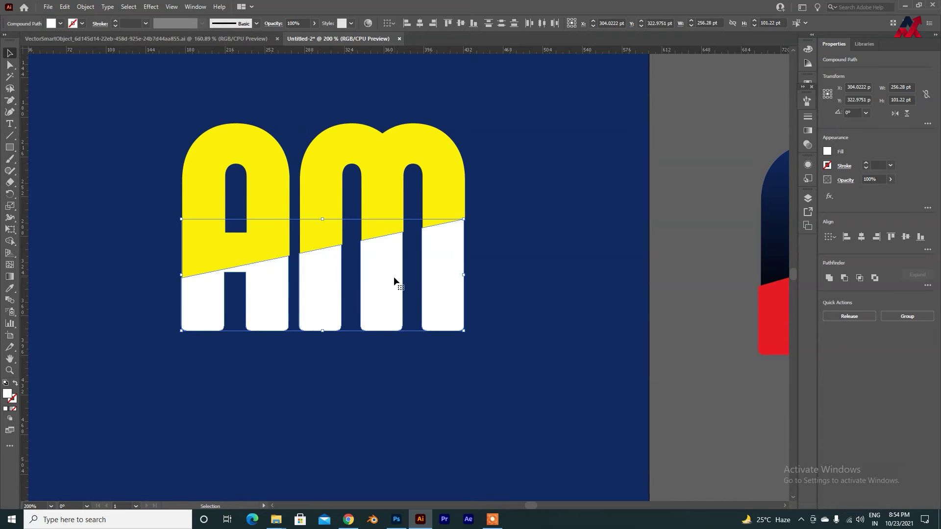
pyautogui.press('Left')
pyautogui.press('Left')
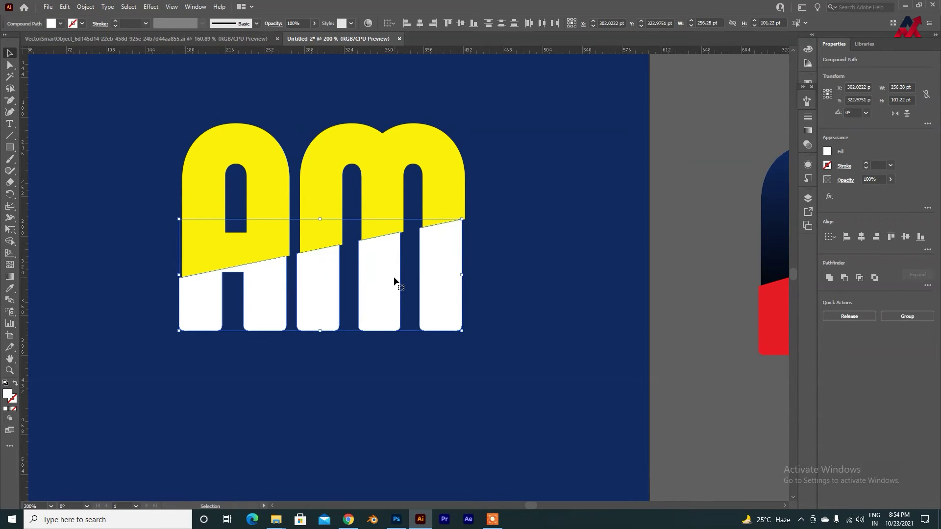
pyautogui.press('Up')
pyautogui.press('Up')
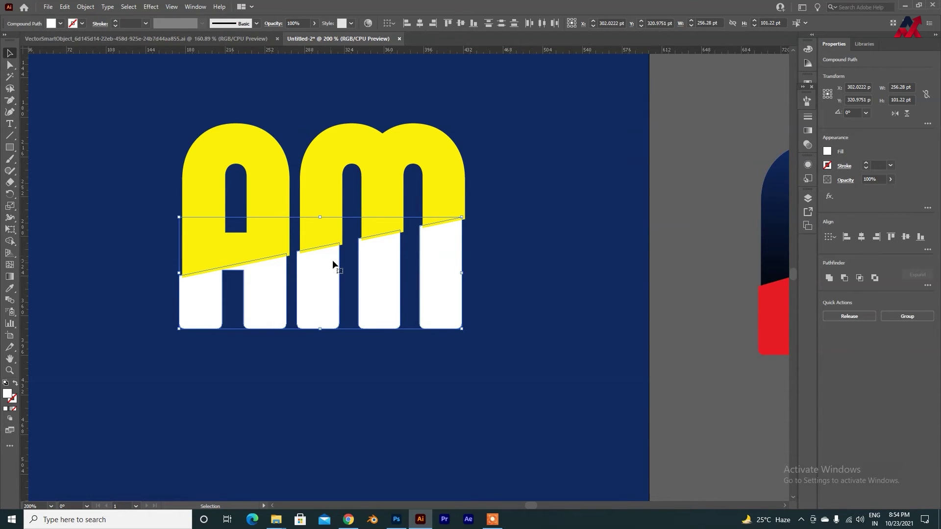
# Cut the white lower letter parts and paste them in front of the yellow upper parts
pyautogui.press('a')
pyautogui.hotkey('ctrl', 'x')
pyautogui.hotkey('ctrl', 'f')
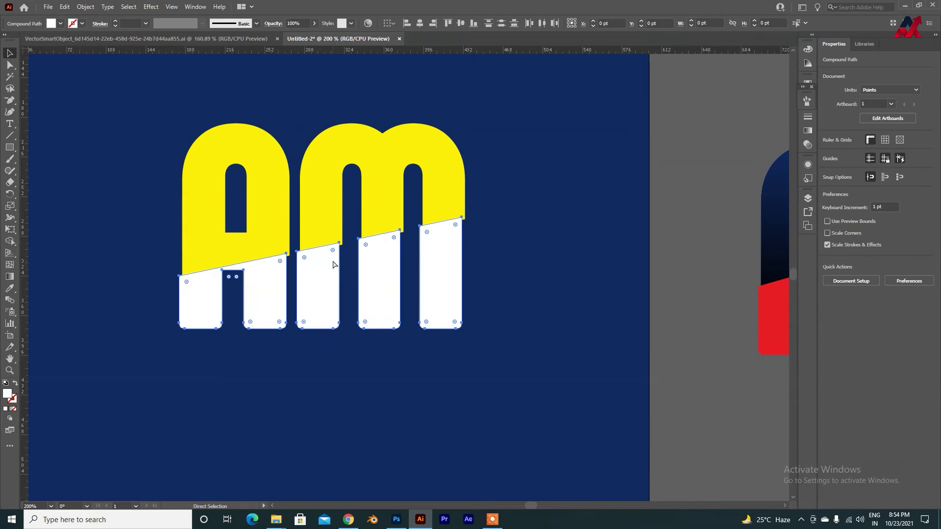
pyautogui.click(516, 276)
pyautogui.press('v')
# Fill the lower parts of both letters with the red sampled from the reference logo beside the artboard
pyautogui.press('space')
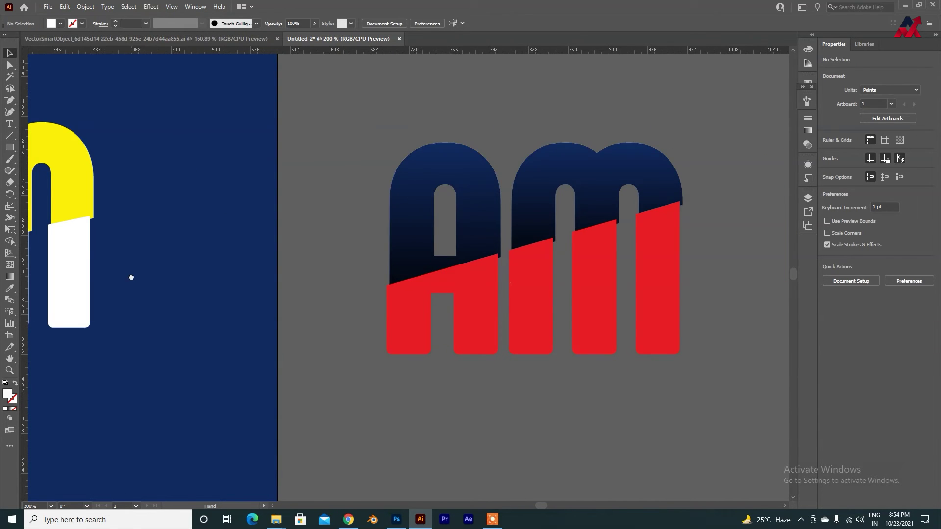
pyautogui.moveTo(131, 277); pyautogui.dragTo(405, 311)
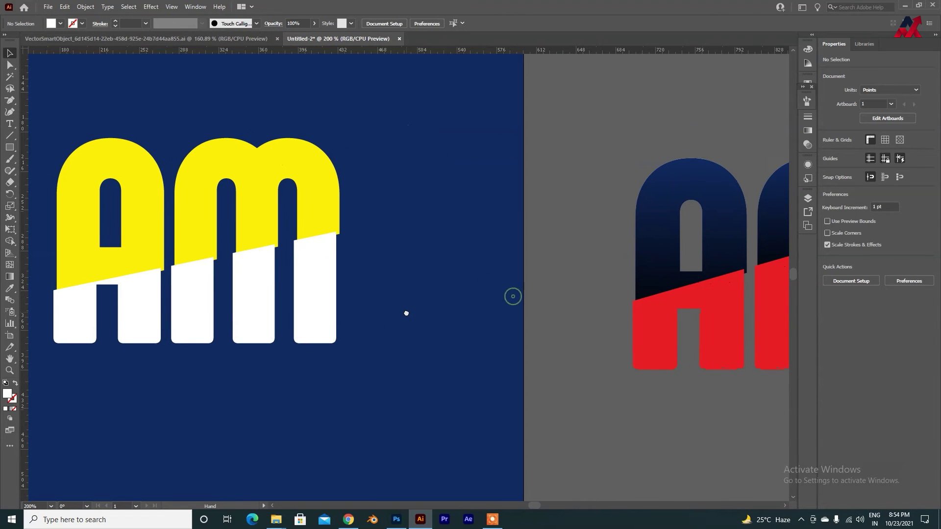
pyautogui.click(313, 312)
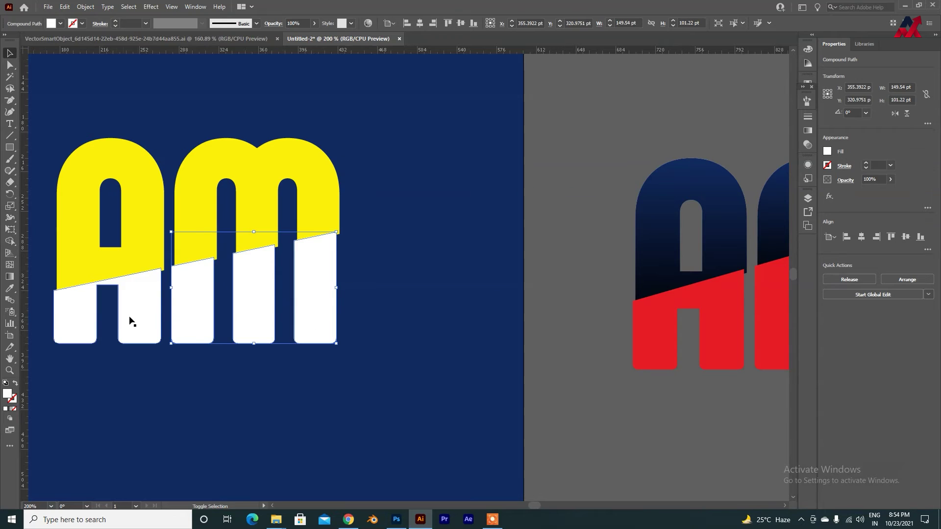
pyautogui.press('i')
pyautogui.click(728, 319)
pyautogui.press('v')
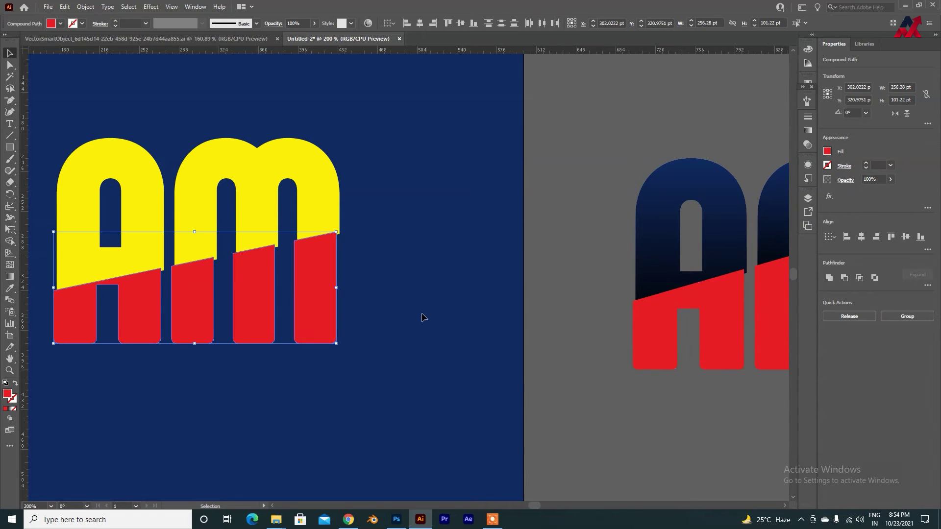
# Fill the yellow upper parts of the A and M with white
pyautogui.click(410, 288)
pyautogui.moveTo(84, 188); pyautogui.dragTo(50, 218)
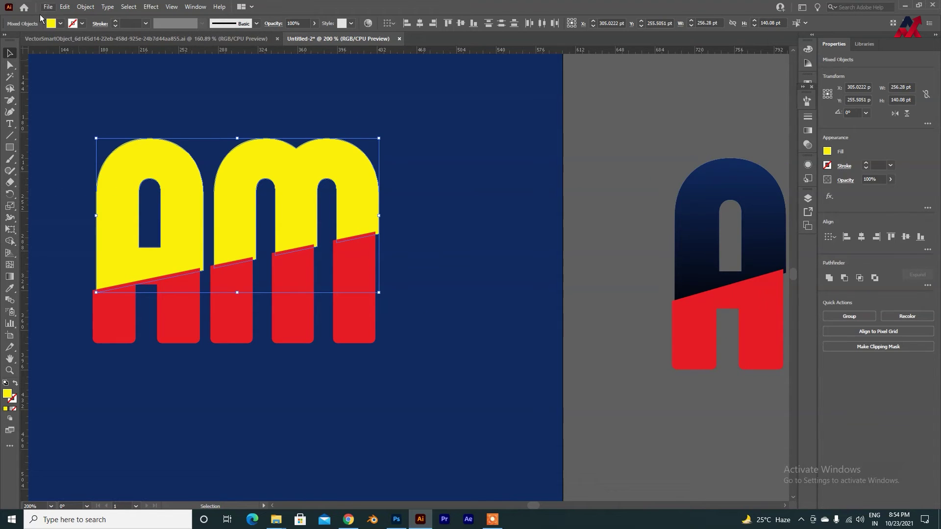
pyautogui.click(60, 23)
pyautogui.click(20, 40)
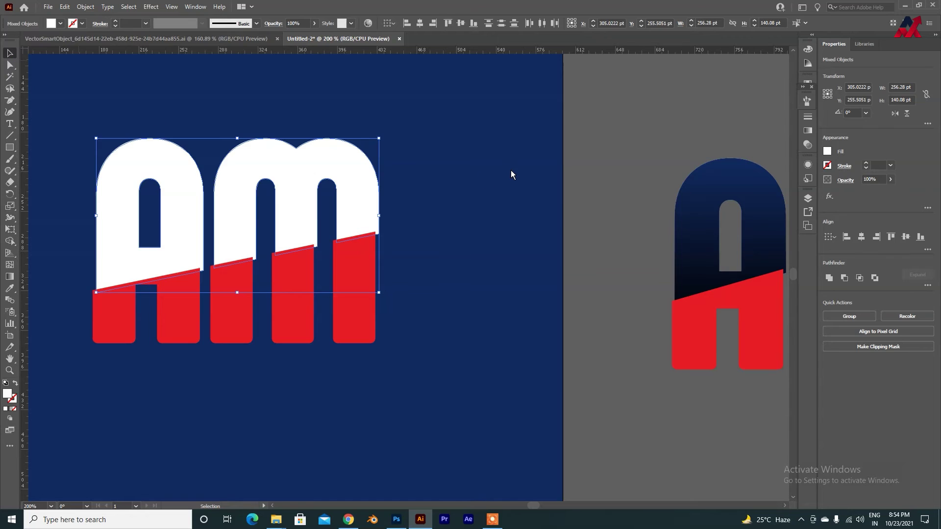
pyautogui.click(510, 172)
pyautogui.moveTo(392, 273); pyautogui.dragTo(441, 392)
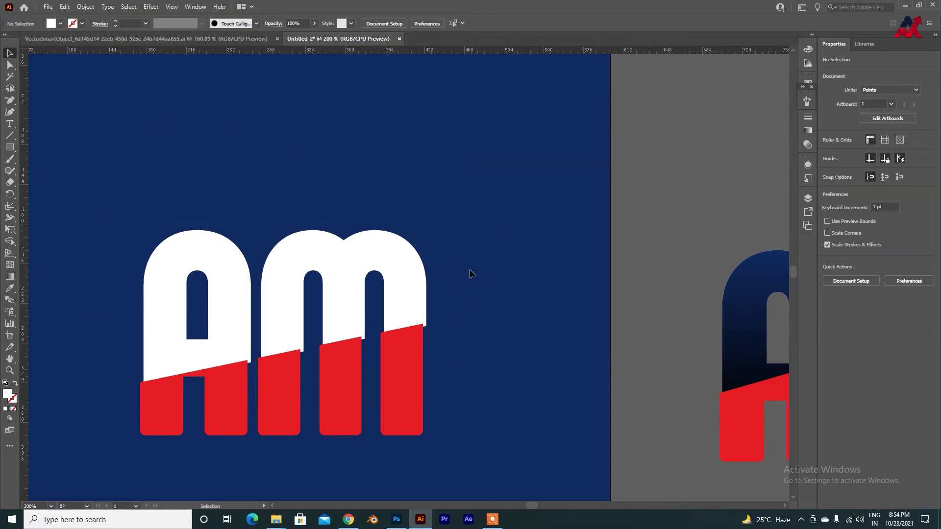
pyautogui.click(537, 223)
# Try placing an offset copy of the white upper letter parts above the logo, and undo it
pyautogui.moveTo(488, 202); pyautogui.dragTo(86, 271)
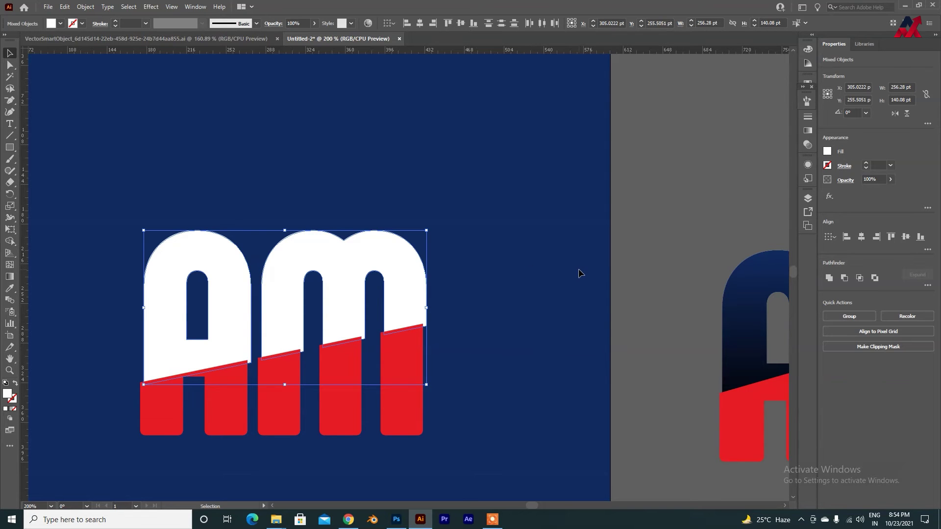
pyautogui.moveTo(500, 325); pyautogui.dragTo(575, 240)
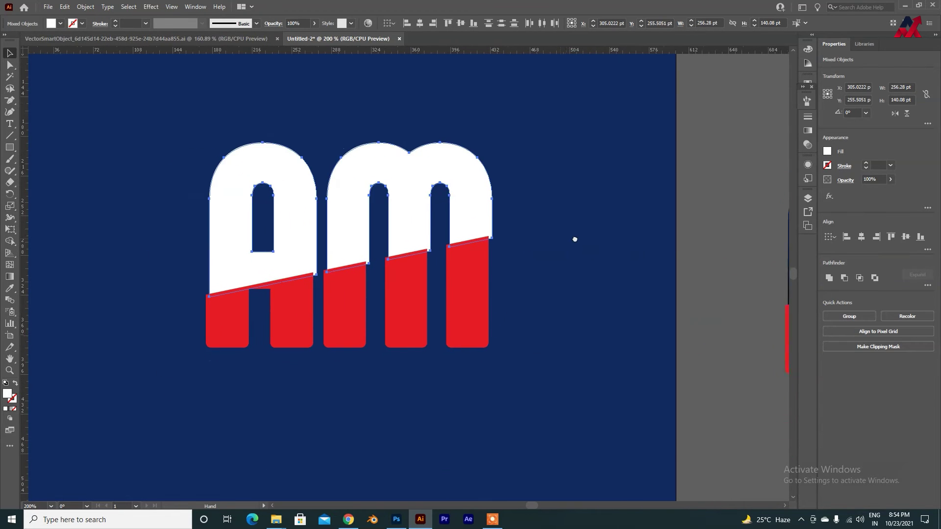
pyautogui.hotkey('ctrl', '[')
pyautogui.hotkey('ctrl', '-')
pyautogui.hotkey('ctrl', '-')
pyautogui.hotkey('ctrl', ']')
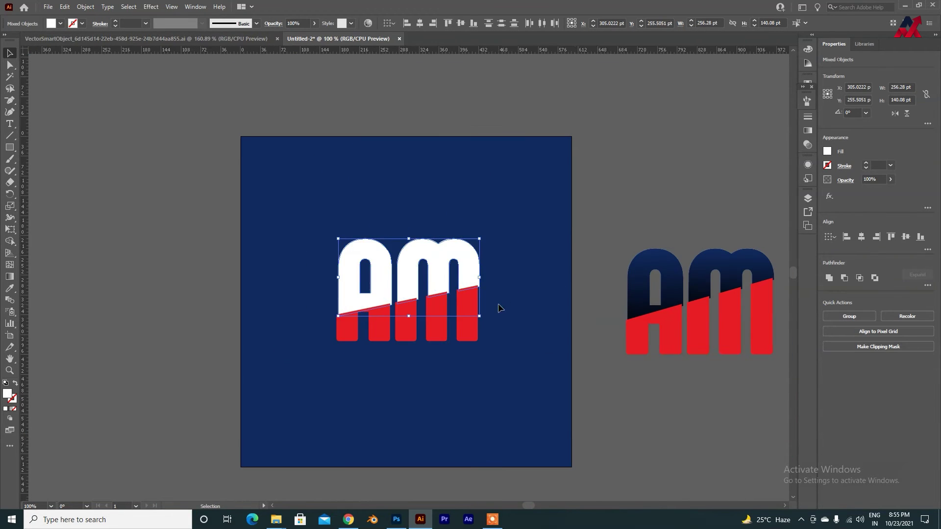
pyautogui.click(497, 307)
pyautogui.keyDown('ctrl'); pyautogui.click(496, 285); pyautogui.keyUp('ctrl')
pyautogui.keyDown('ctrl'); pyautogui.click(414, 285); pyautogui.keyUp('ctrl')
pyautogui.moveTo(343, 283); pyautogui.dragTo(446, 304)
pyautogui.moveTo(487, 181); pyautogui.dragTo(236, 243)
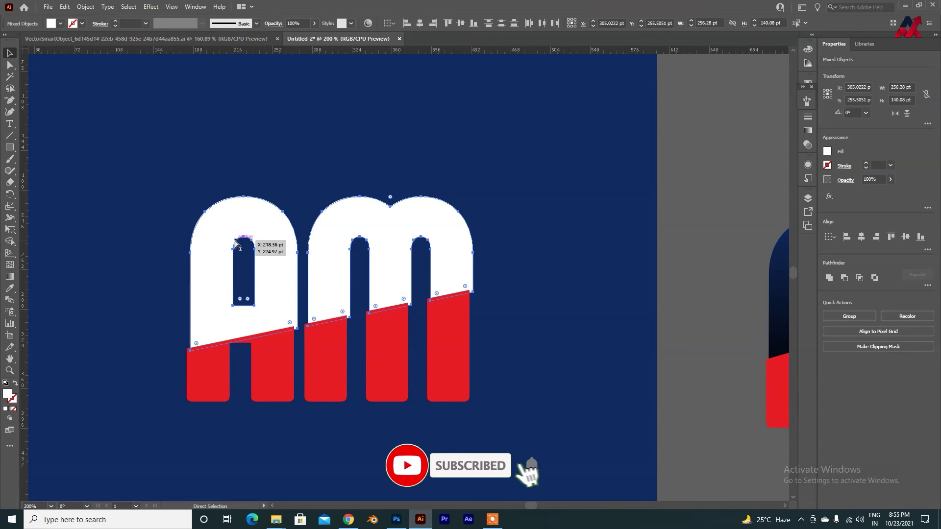
pyautogui.press('v')
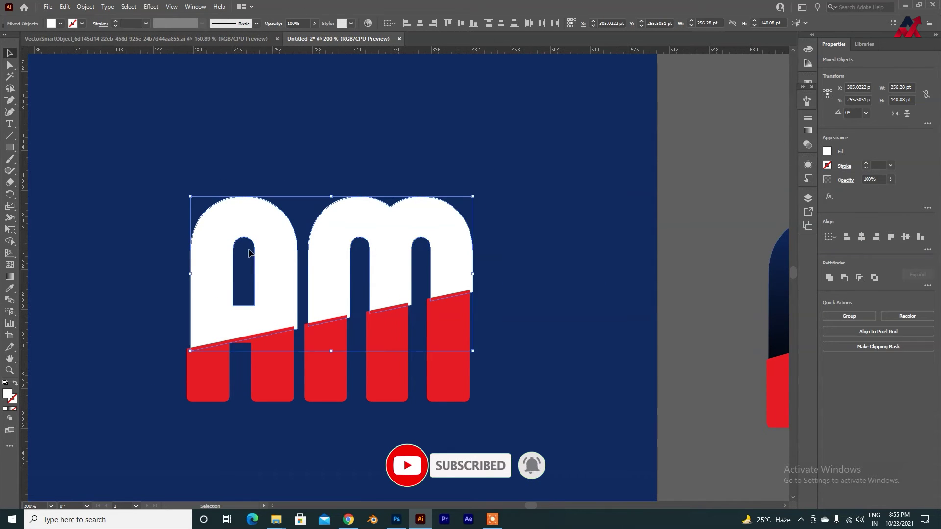
pyautogui.keyDown('alt'); pyautogui.moveTo(405, 238); pyautogui.dragTo(431, 153); pyautogui.keyUp('alt')
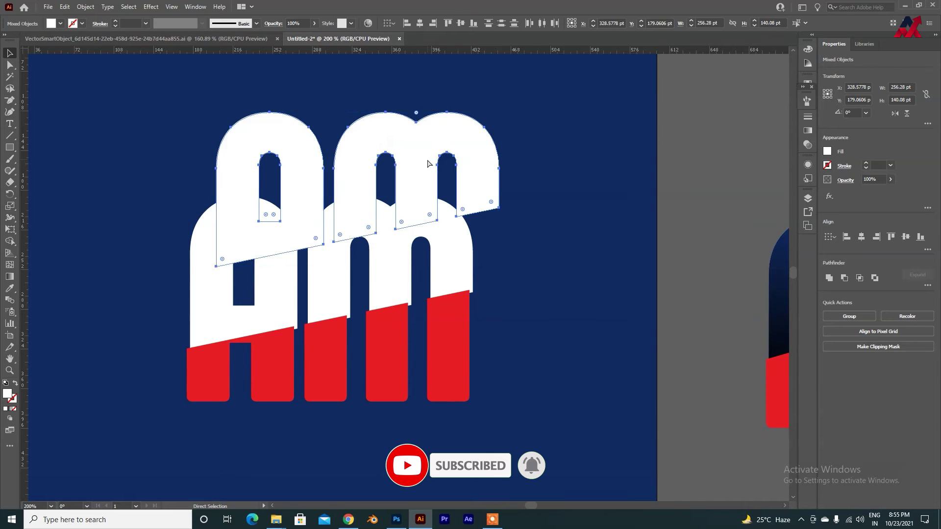
pyautogui.hotkey('ctrl', 'z')
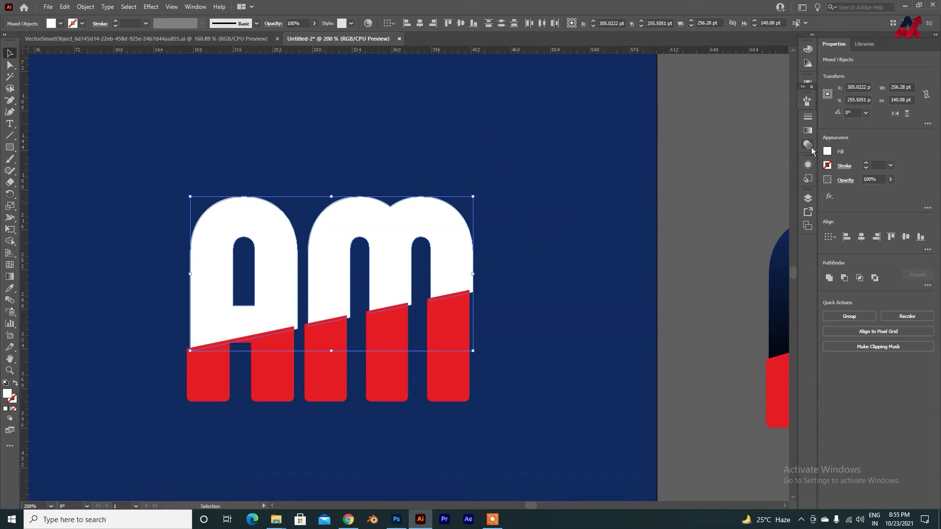
# Apply a linear black-to-white gradient at a 90° angle to the upper parts of the A and M
pyautogui.click(808, 130)
pyautogui.click(695, 130)
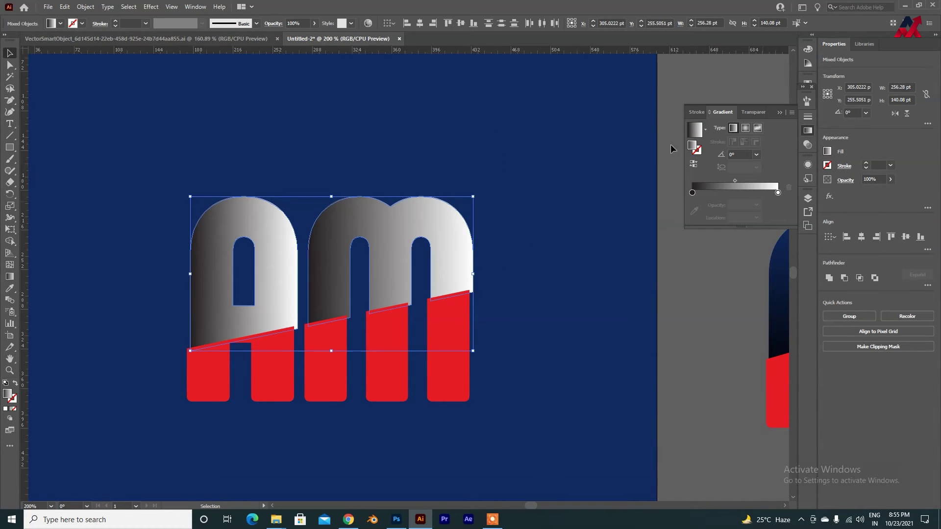
pyautogui.click(739, 153)
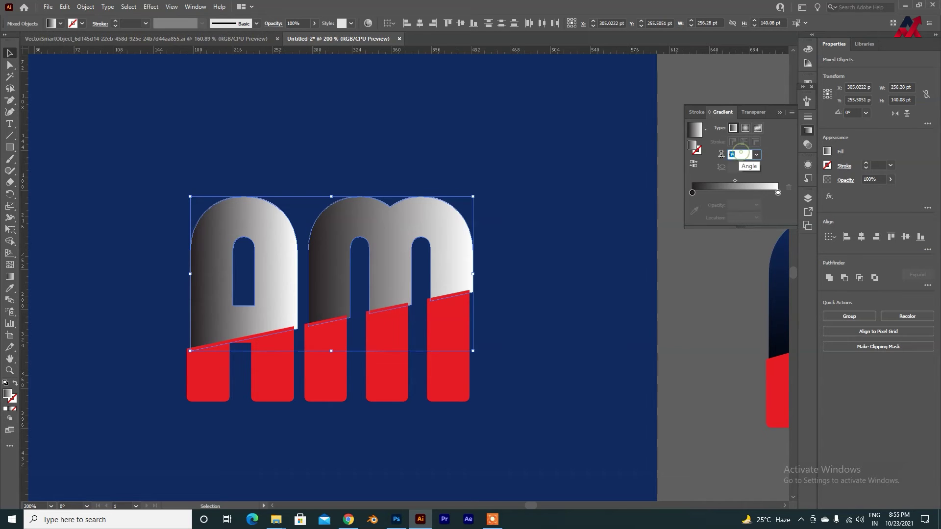
pyautogui.write('90')
pyautogui.press('Return')
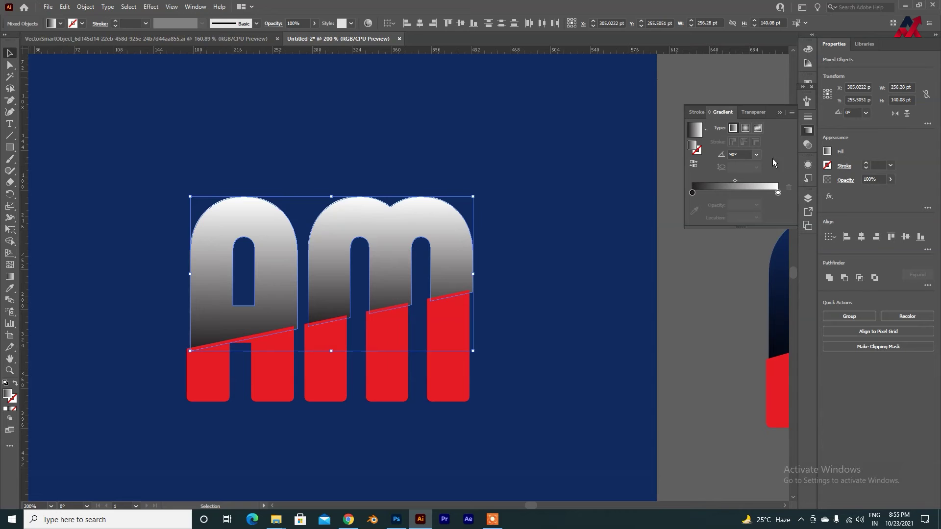
# Try the Darken, Overlay and Lighten blending modes on the gradient-filled upper letter parts
pyautogui.click(843, 181)
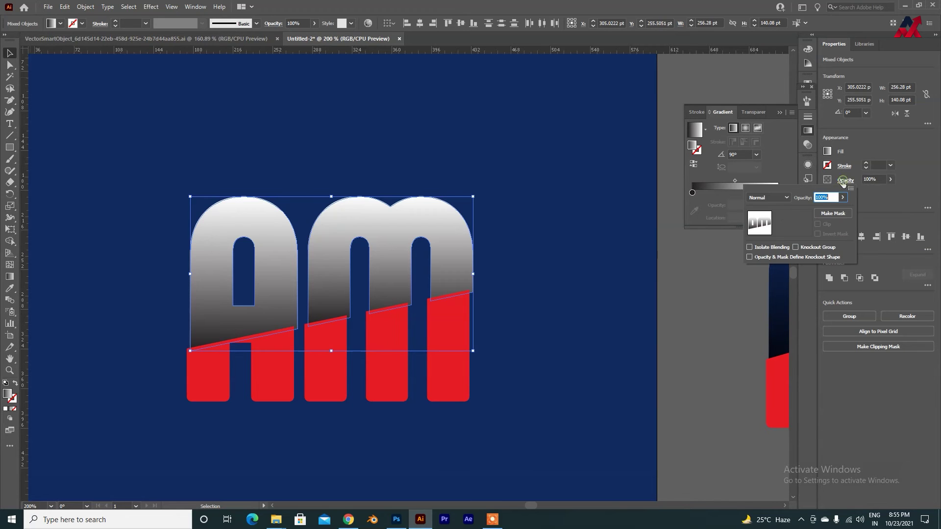
pyautogui.click(779, 199)
pyautogui.click(770, 224)
pyautogui.press('Down')
pyautogui.click(776, 198)
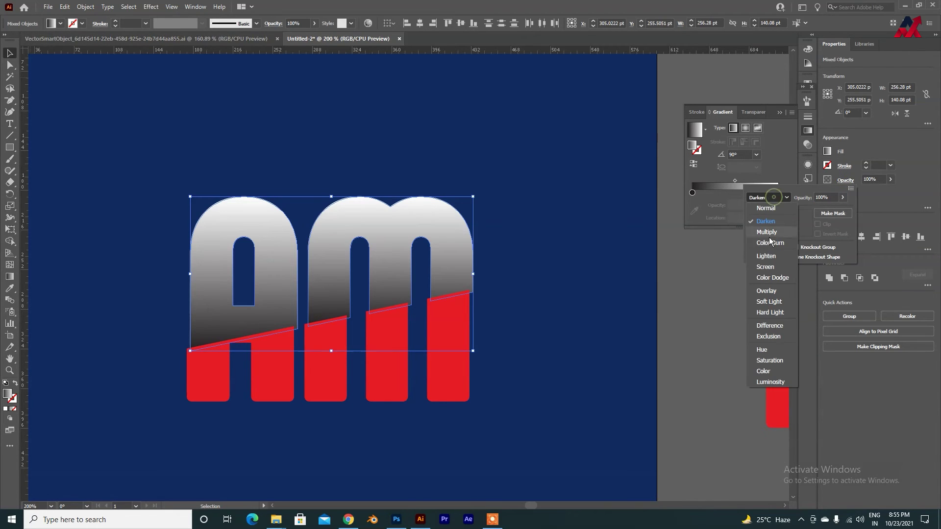
pyautogui.click(772, 290)
pyautogui.click(768, 198)
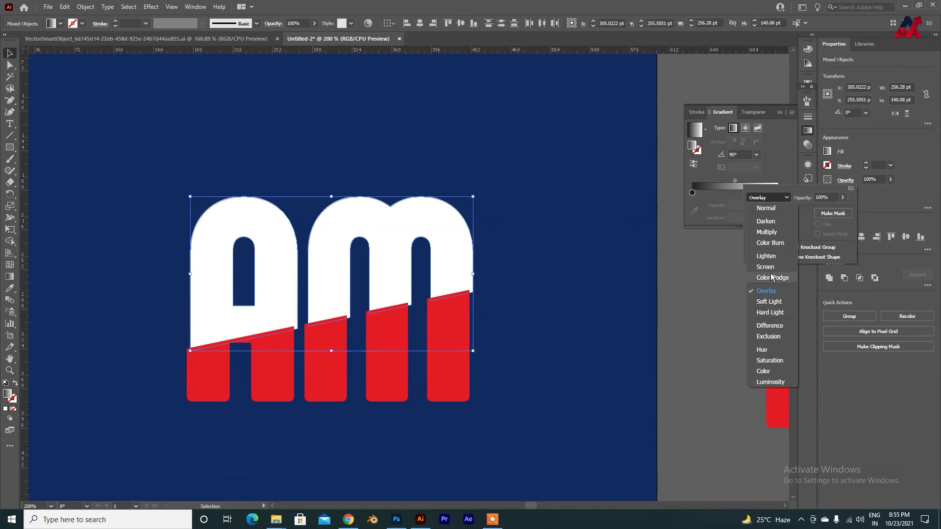
pyautogui.click(771, 256)
pyautogui.click(771, 198)
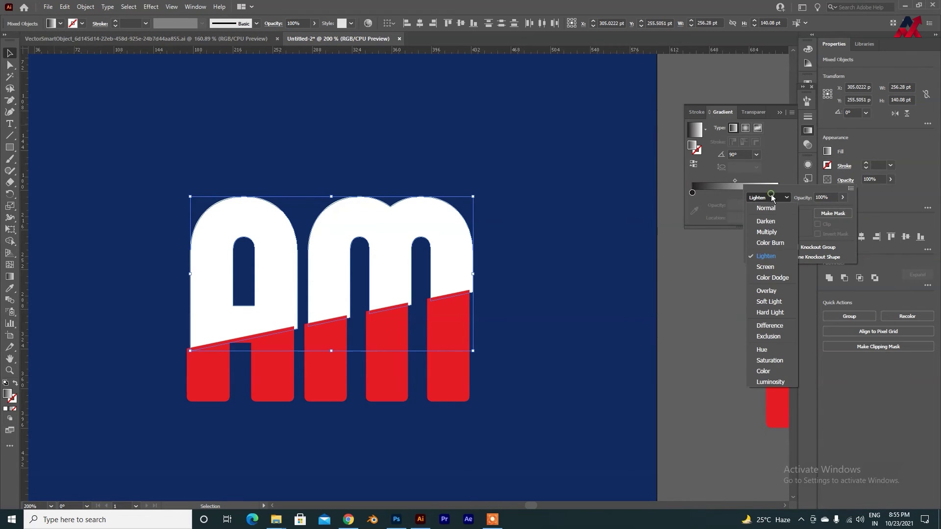
pyautogui.click(679, 266)
pyautogui.moveTo(615, 299); pyautogui.dragTo(455, 283)
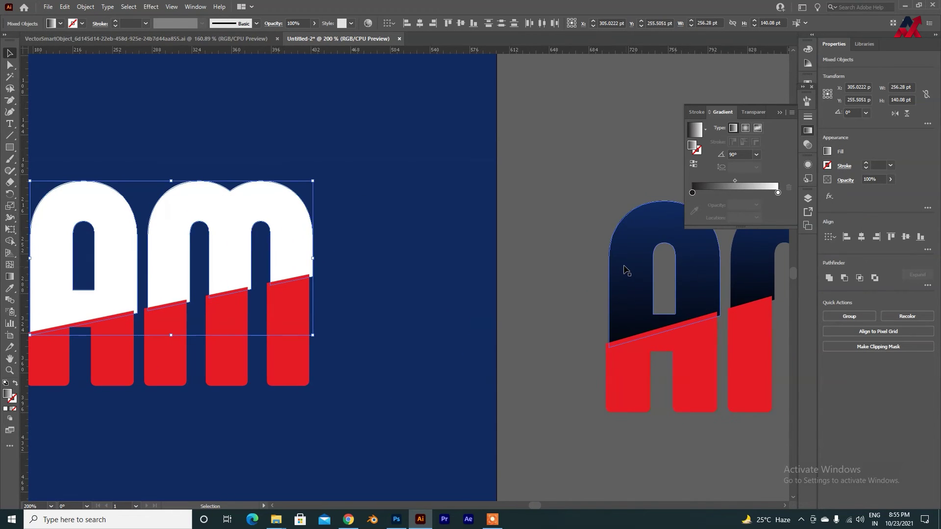
# Check which blending mode the dark blue upper part of the reference logo's A uses
pyautogui.click(624, 268)
pyautogui.doubleClick(636, 259)
pyautogui.click(637, 255)
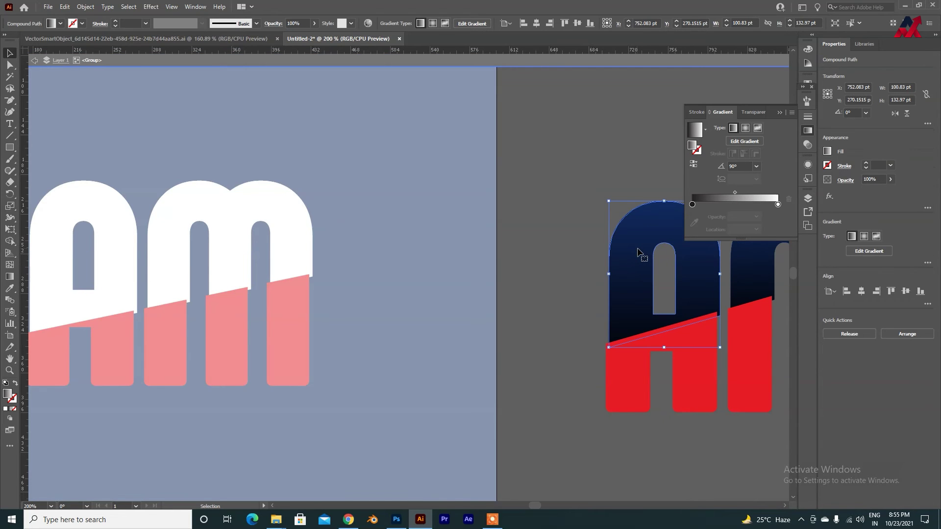
pyautogui.click(845, 180)
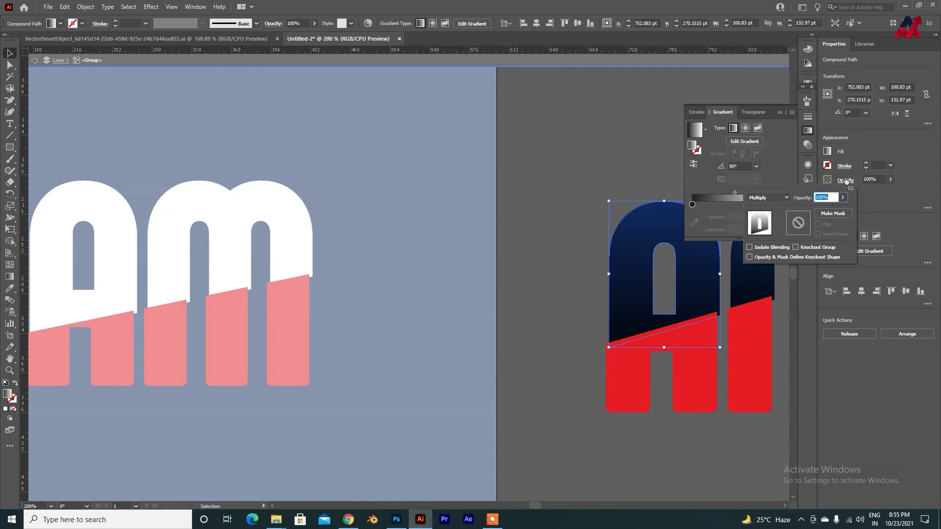
pyautogui.click(408, 196)
pyautogui.doubleClick(394, 200)
# Set the blending mode of the upper parts of both artboard letters to Multiply
pyautogui.click(250, 213)
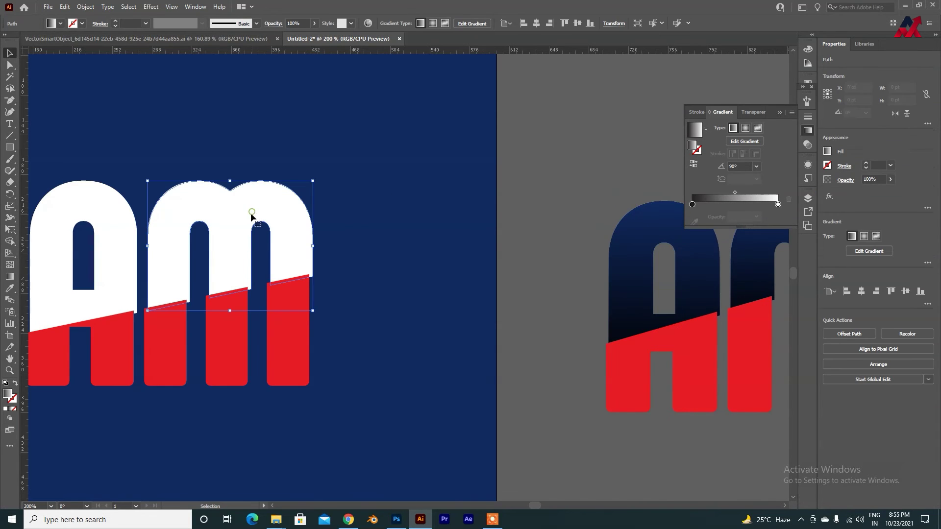
pyautogui.keyDown('shift'); pyautogui.click(86, 217); pyautogui.keyUp('shift')
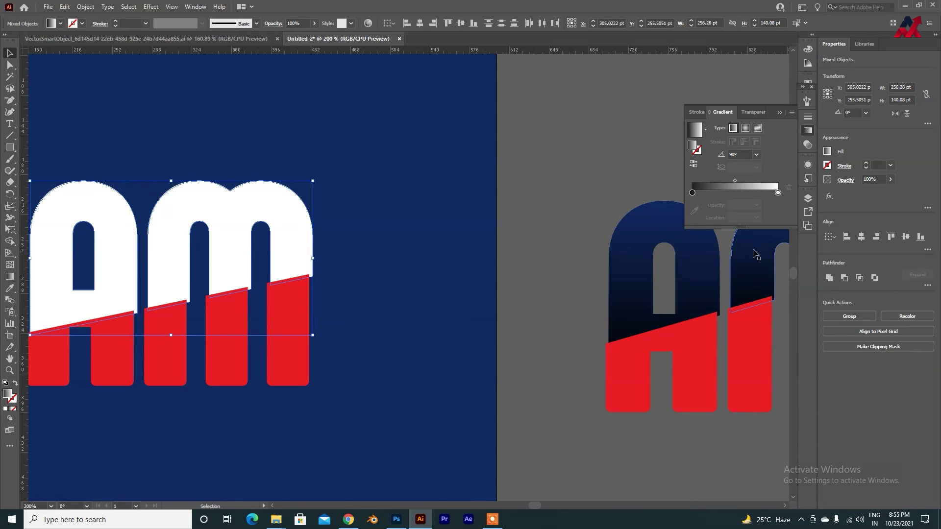
pyautogui.click(844, 180)
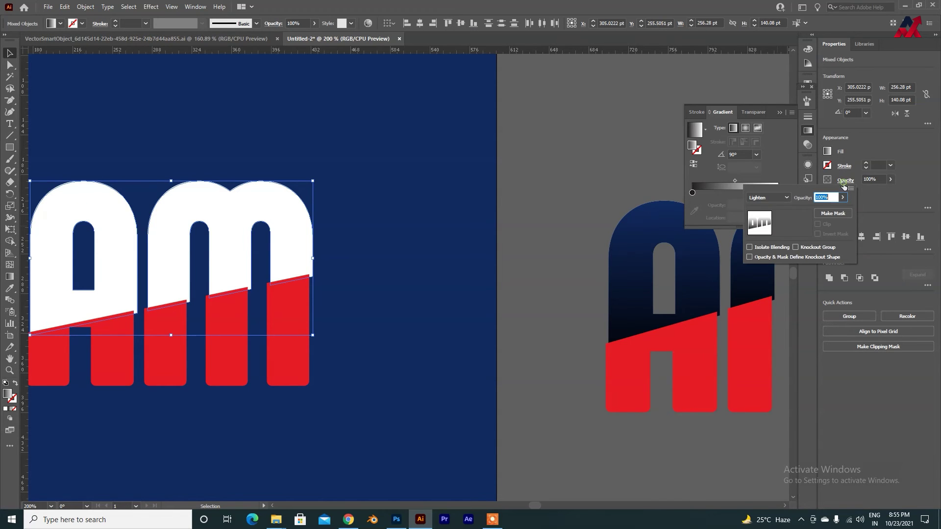
pyautogui.click(785, 200)
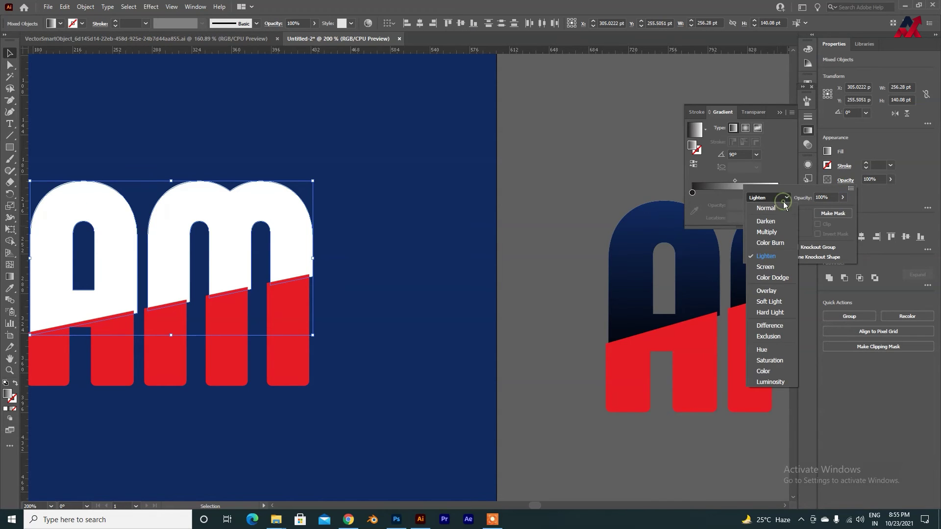
pyautogui.click(777, 227)
pyautogui.click(424, 217)
pyautogui.moveTo(331, 245); pyautogui.dragTo(469, 211)
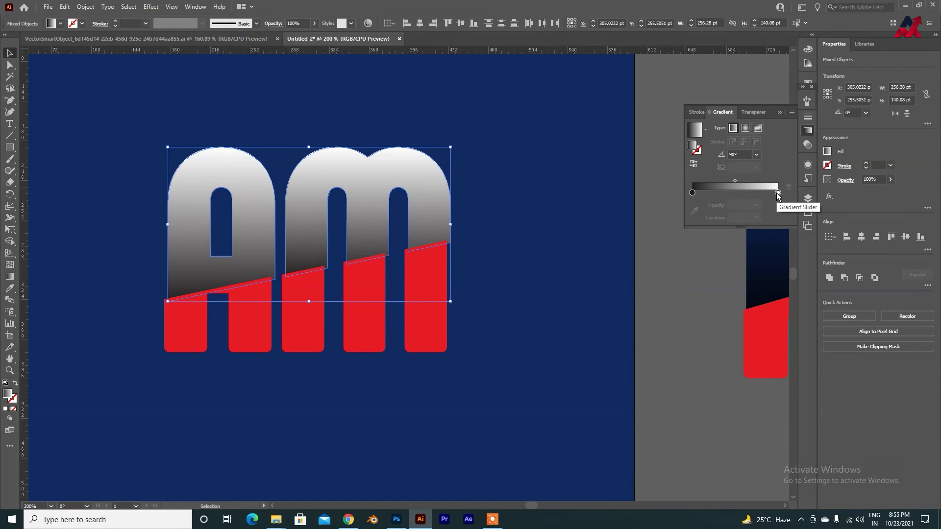
# Move the white gradient stop of the upper letter parts to a location of about 41%
pyautogui.moveTo(777, 193); pyautogui.dragTo(731, 199)
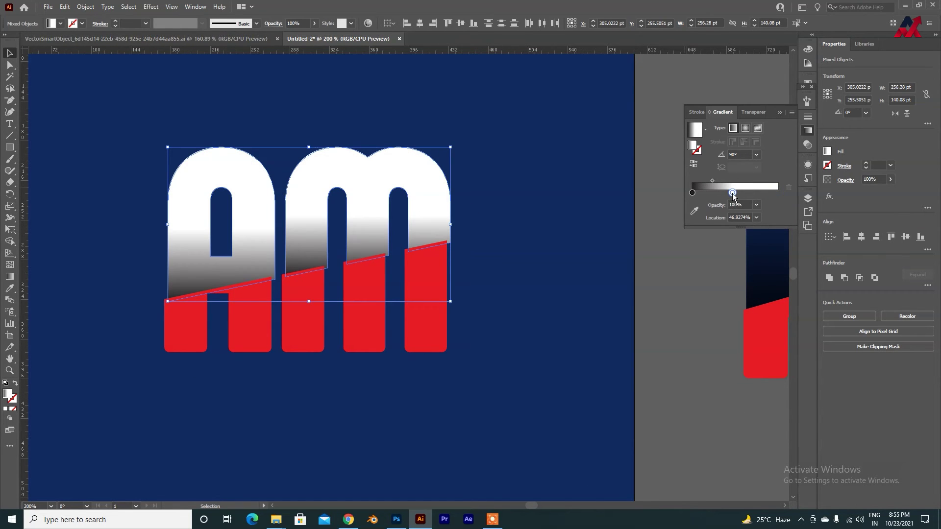
pyautogui.click(682, 251)
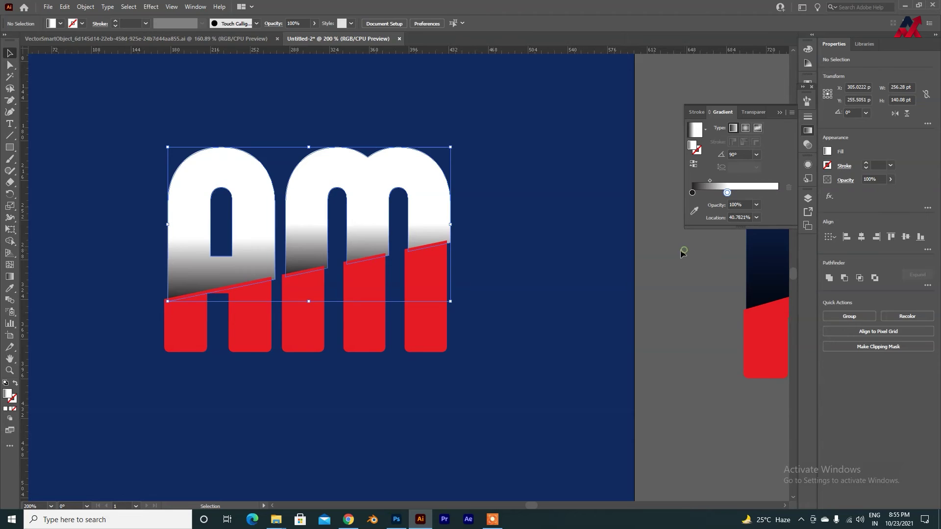
# Try recolouring the dark gradient stop in CMYK with C, M and Y at 0 and a reduced K
pyautogui.doubleClick(692, 193)
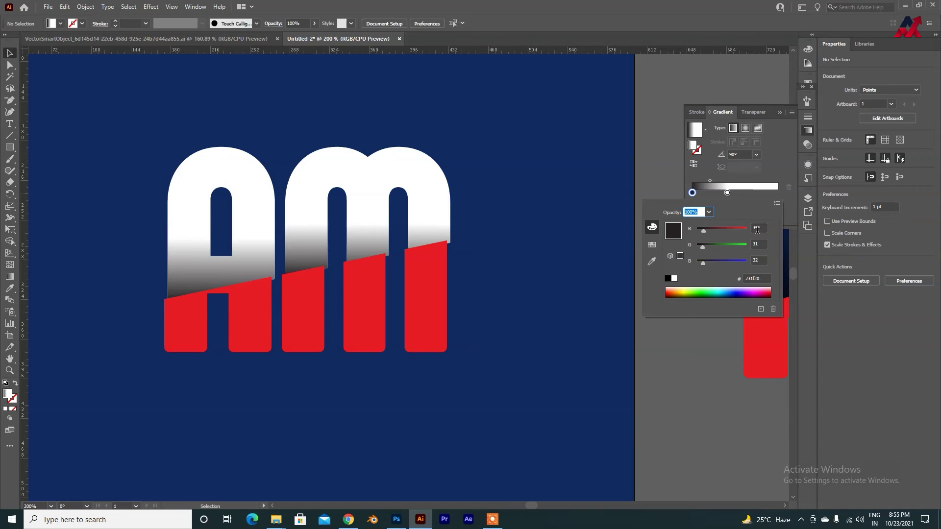
pyautogui.click(777, 203)
pyautogui.click(793, 237)
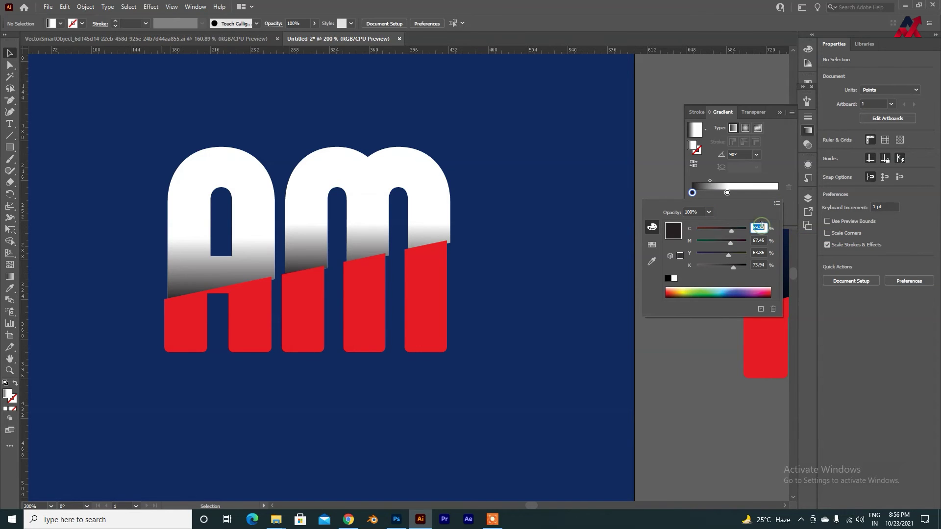
pyautogui.write('0')
pyautogui.press('Tab')
pyautogui.write('0')
pyautogui.press('Tab')
pyautogui.write('0')
pyautogui.press('Tab')
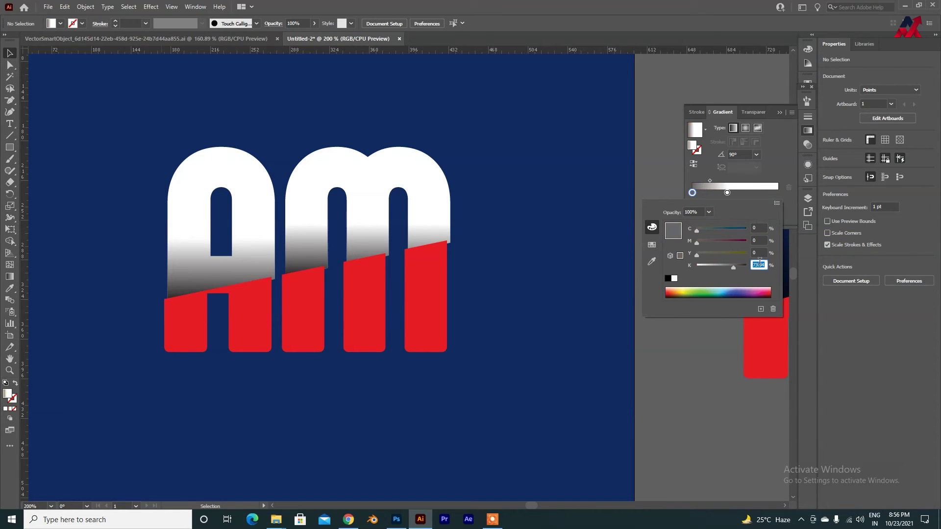
pyautogui.moveTo(729, 269); pyautogui.dragTo(713, 267)
pyautogui.click(415, 199)
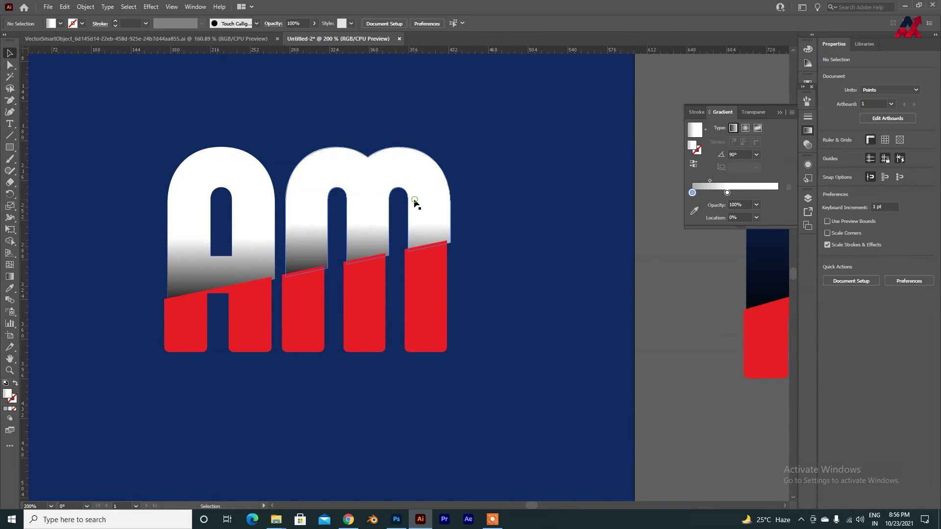
# Reselect both upper letter parts, try shifting them and moving their white gradient stop to about 25%, and undo both changes
pyautogui.click(242, 272)
pyautogui.keyDown('shift'); pyautogui.click(304, 229); pyautogui.keyUp('shift')
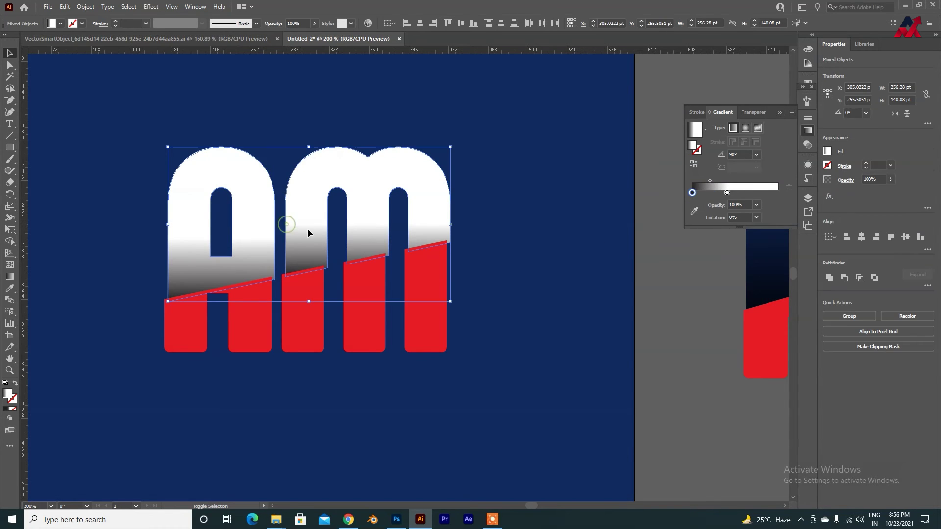
pyautogui.moveTo(305, 219); pyautogui.dragTo(348, 138)
pyautogui.hotkey('ctrl', 'z')
pyautogui.moveTo(727, 194); pyautogui.dragTo(714, 195)
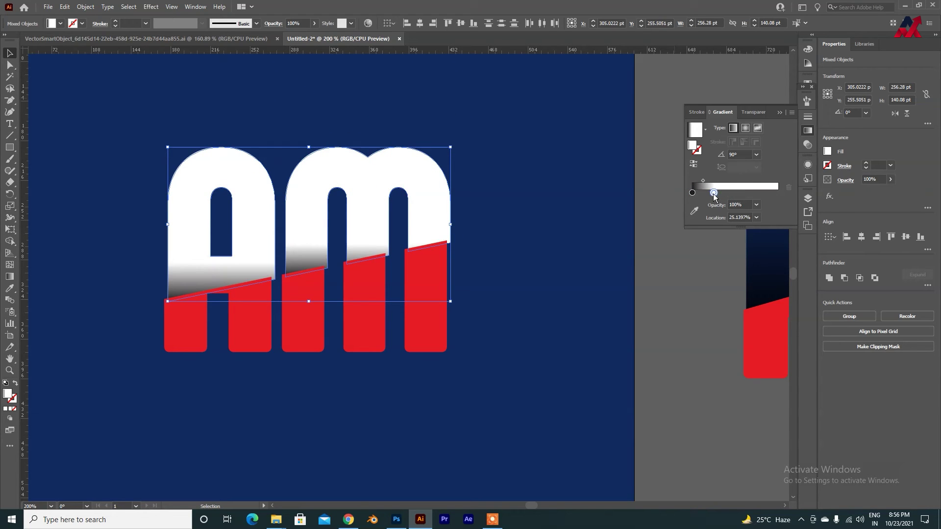
pyautogui.hotkey('ctrl', 'z')
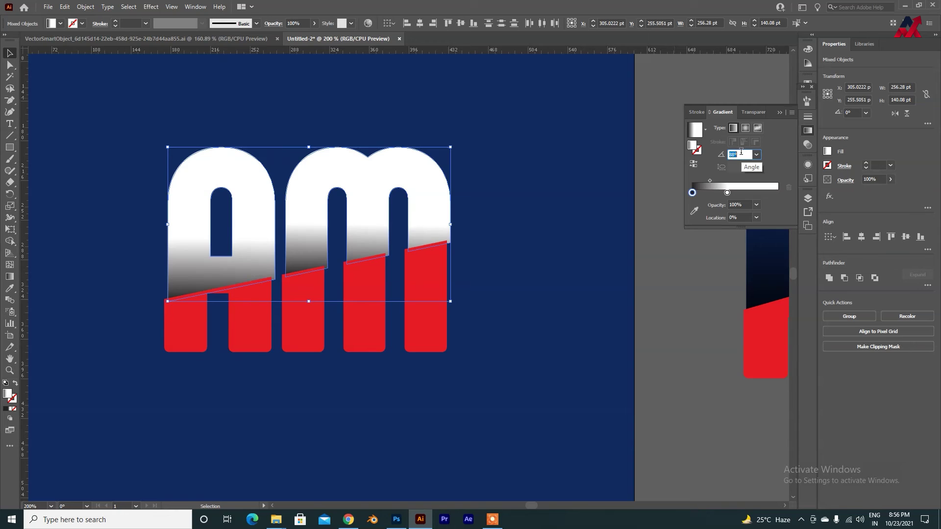
# Try tilting the gradient of both upper letter parts to angles below 90°, and set the angle back to 90°
pyautogui.press('Down')
pyautogui.press('Down')
pyautogui.press('Down')
pyautogui.press('Down')
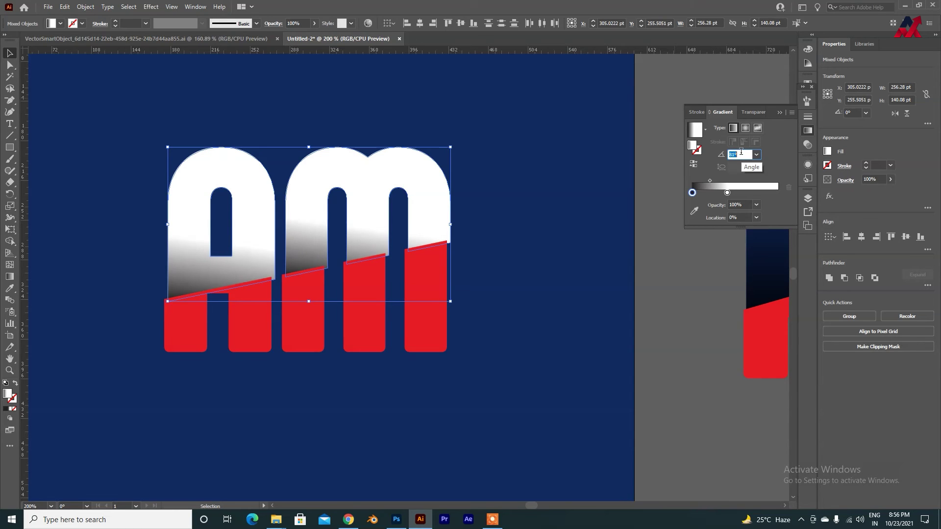
pyautogui.press('Down')
pyautogui.press('Down')
pyautogui.press('Down')
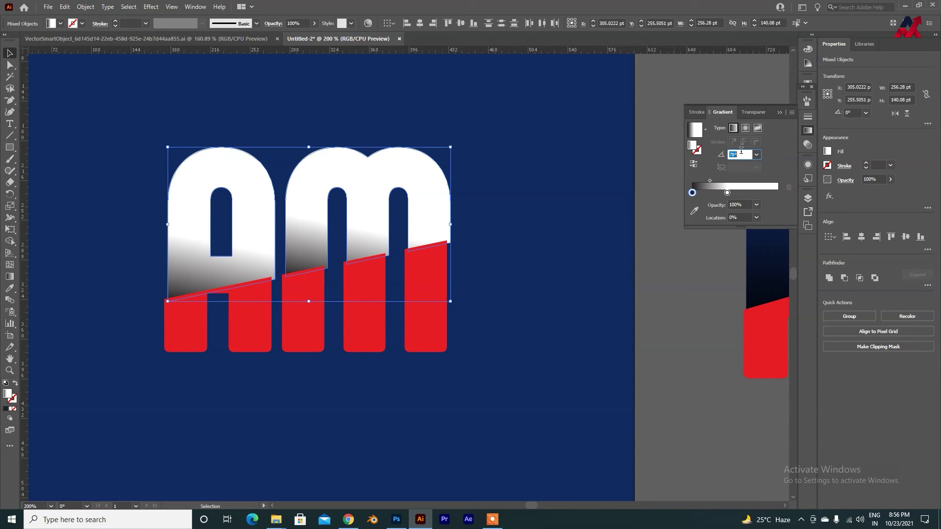
pyautogui.write('90')
pyautogui.press('Return')
# Set the gradient angle of both upper letter parts to 96° with the Gradient tool active
pyautogui.press('g')
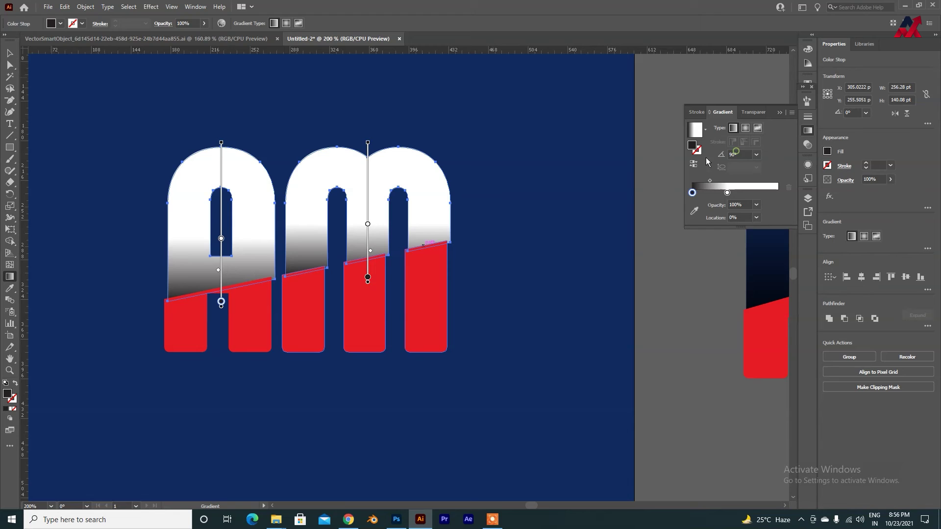
pyautogui.click(745, 151)
pyautogui.scroll(-4, 751, 158)
pyautogui.scroll(5, 752, 158)
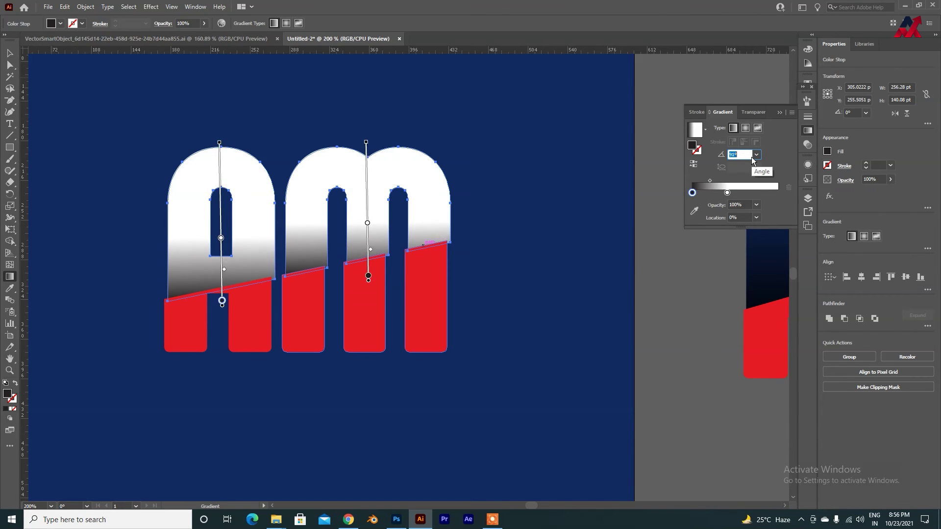
pyautogui.press('Up')
pyautogui.press('Up')
pyautogui.press('Up')
pyautogui.press('Up')
pyautogui.press('Up')
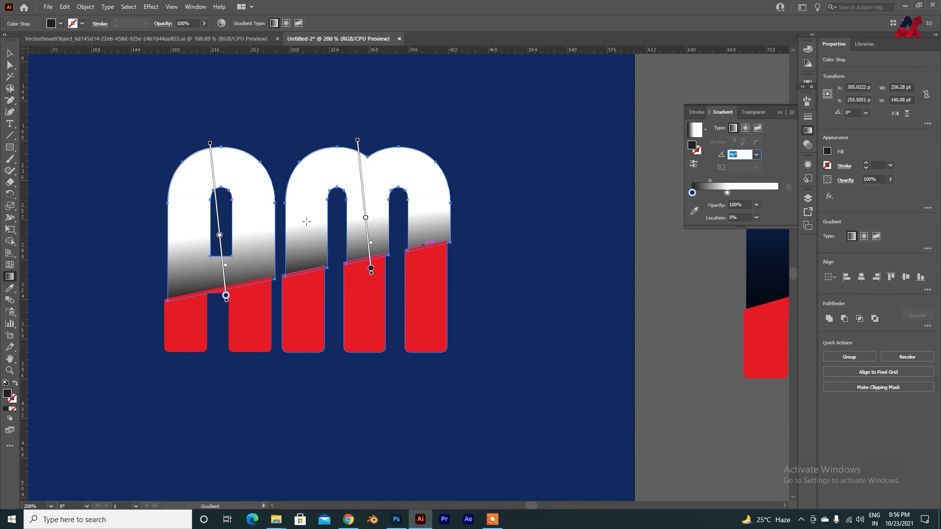
# Move the A's white gradient stop to about 33%, shift the M's white stop slightly toward its dark end, and deselect the letters
pyautogui.moveTo(221, 236); pyautogui.dragTo(223, 252)
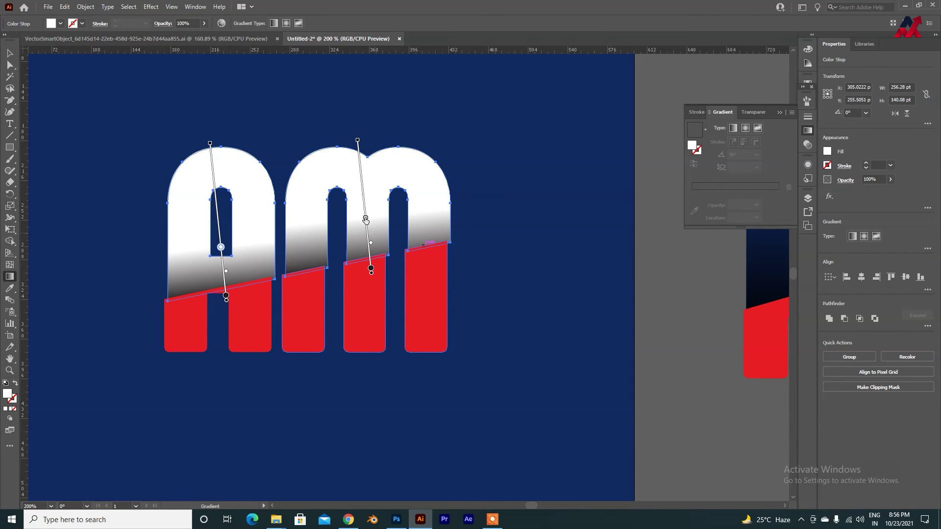
pyautogui.moveTo(366, 219); pyautogui.dragTo(366, 224)
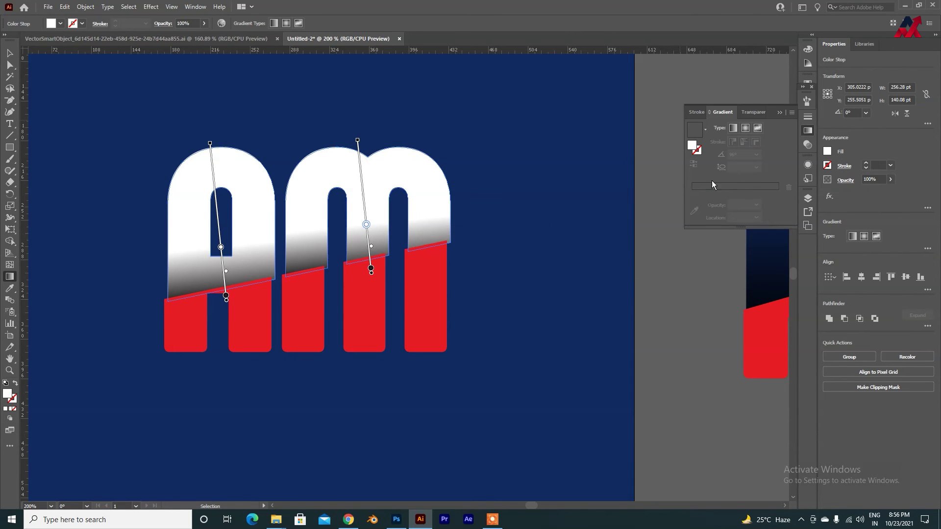
pyautogui.click(11, 53)
pyautogui.click(47, 119)
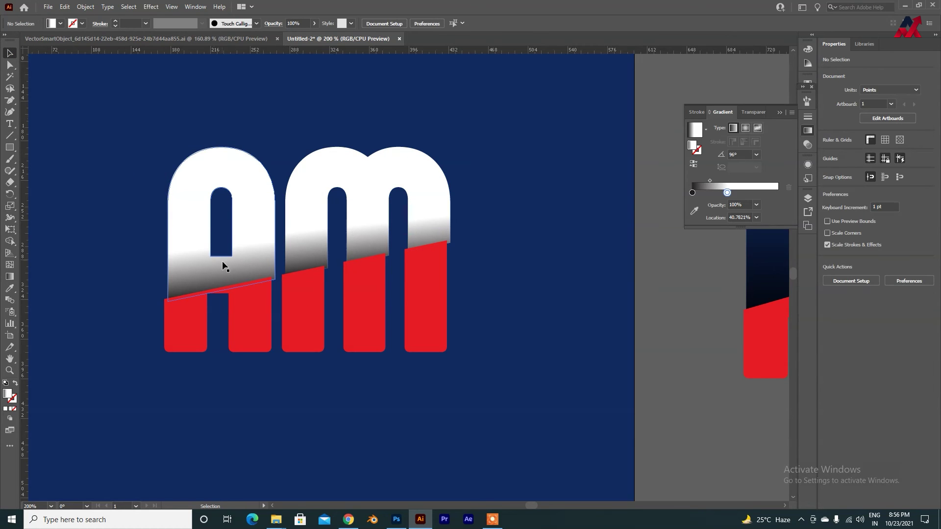
# Try shifting both upper letter parts away from the red halves, undo both moves and deselect
pyautogui.moveTo(221, 263); pyautogui.dragTo(178, 228)
pyautogui.hotkey('ctrl', 'z')
pyautogui.moveTo(317, 238); pyautogui.dragTo(314, 152)
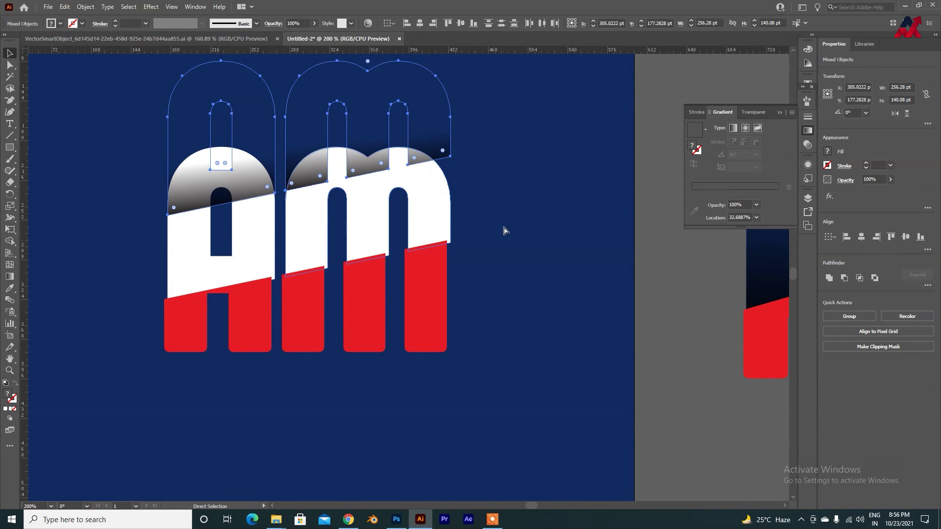
pyautogui.hotkey('ctrl', 'z')
pyautogui.press('b')
pyautogui.press('v')
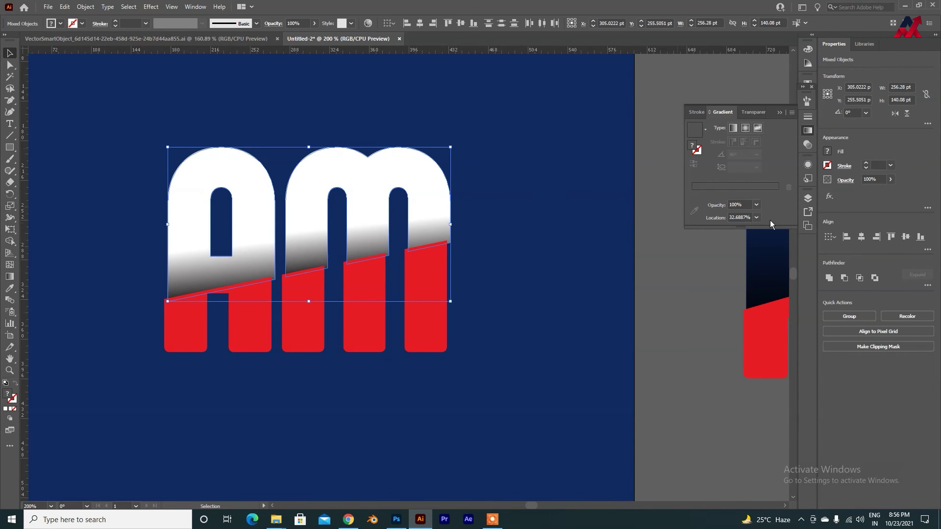
pyautogui.click(616, 272)
# Reselect both upper letter parts, try moving the A's white gradient stop closer to the red half, and undo it
pyautogui.press('a')
pyautogui.hotkey('ctrl', '0')
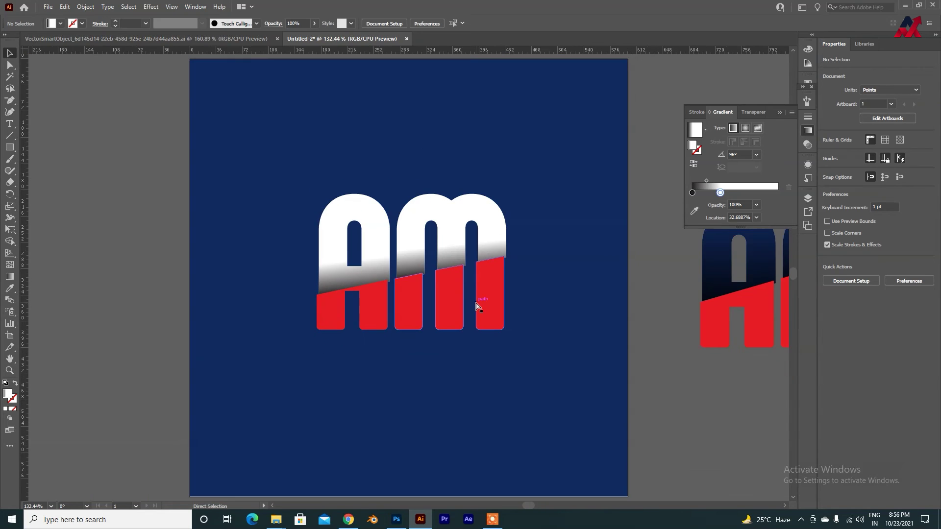
pyautogui.moveTo(475, 301); pyautogui.dragTo(305, 304)
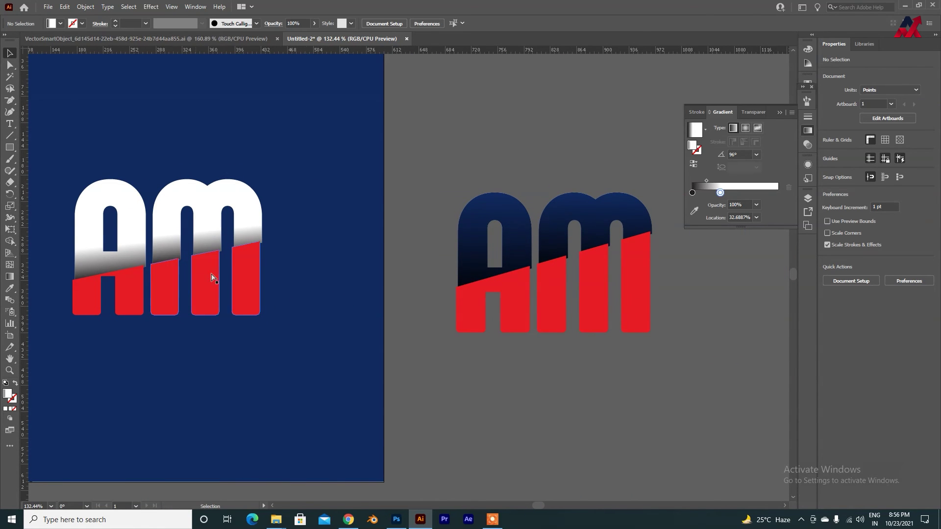
pyautogui.keyDown('ctrl'); pyautogui.click(245, 247); pyautogui.keyUp('ctrl')
pyautogui.keyDown('ctrl'); pyautogui.click(265, 278); pyautogui.keyUp('ctrl')
pyautogui.click(481, 272)
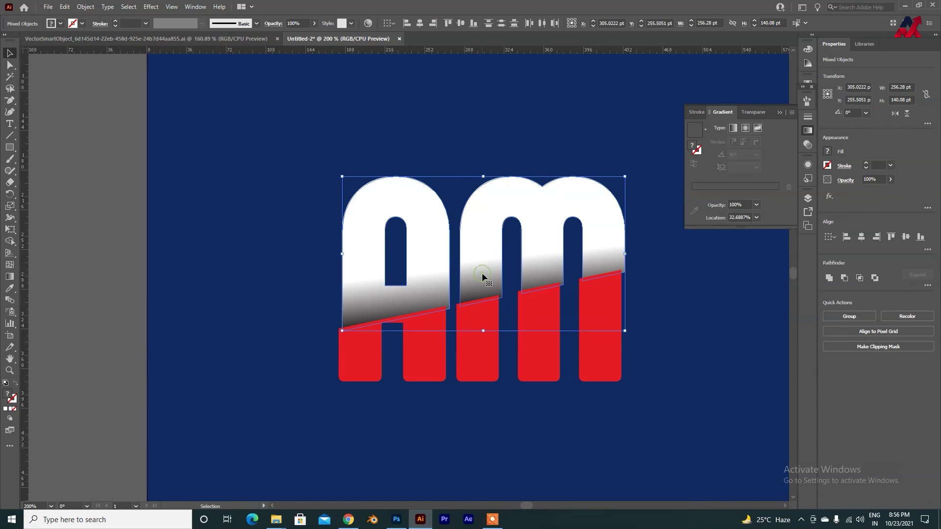
pyautogui.press('g')
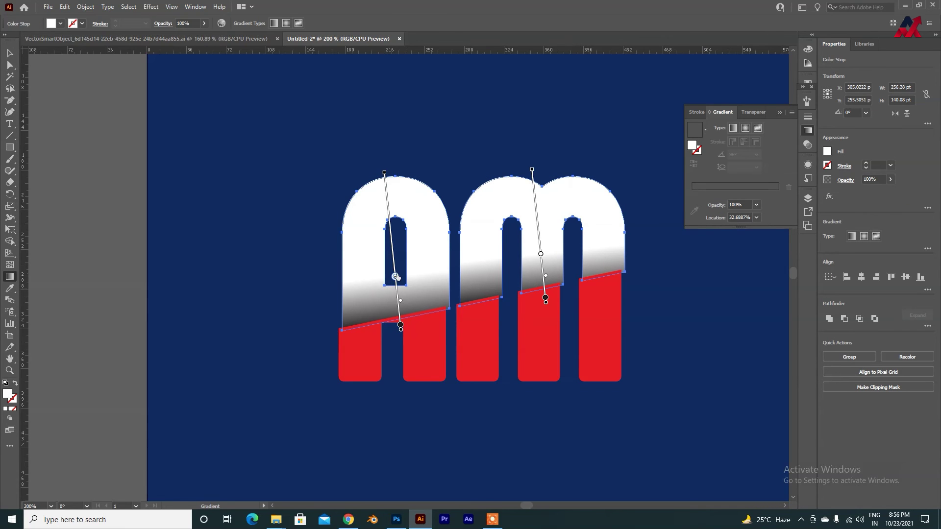
pyautogui.moveTo(395, 277); pyautogui.dragTo(398, 303)
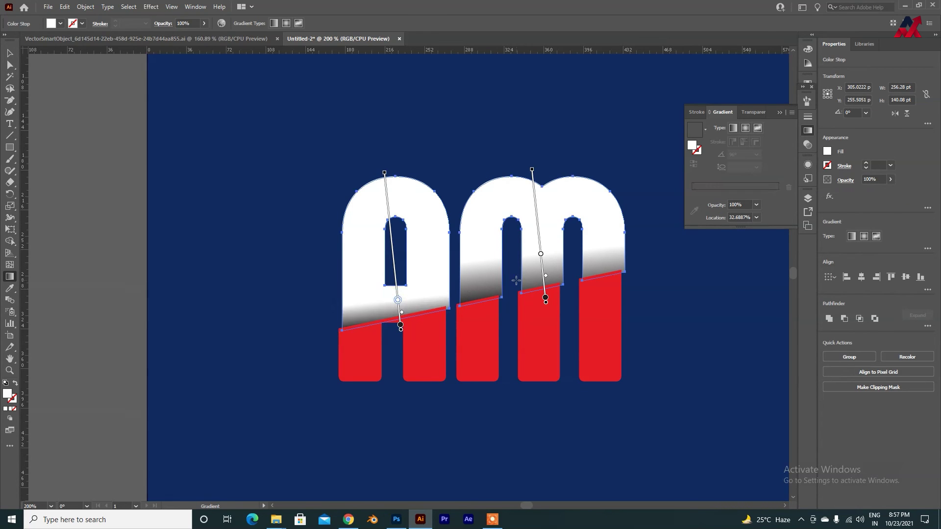
pyautogui.hotkey('ctrl', 'z')
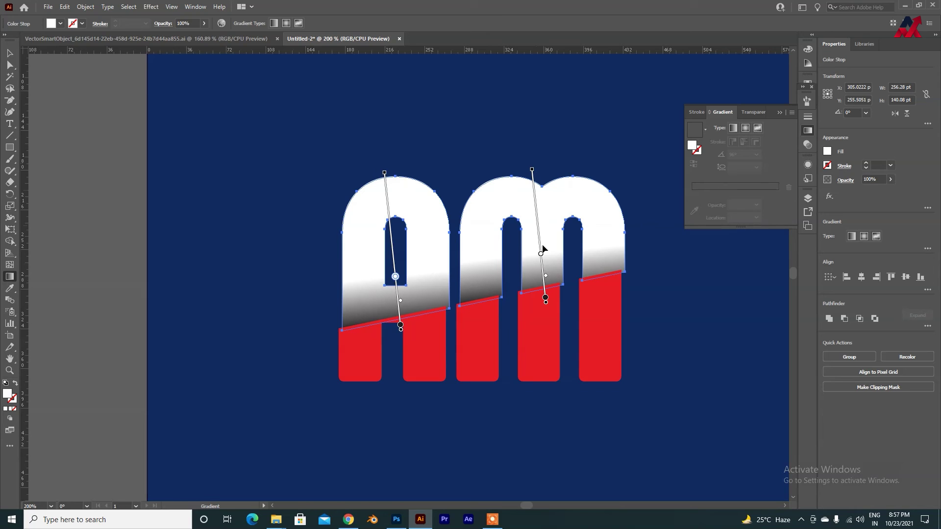
# Reapply the linear gradient to both upper letter parts and recolour the A's dark stop to C, M and Y 0 and K 20
pyautogui.click(811, 133)
pyautogui.click(809, 131)
pyautogui.click(732, 128)
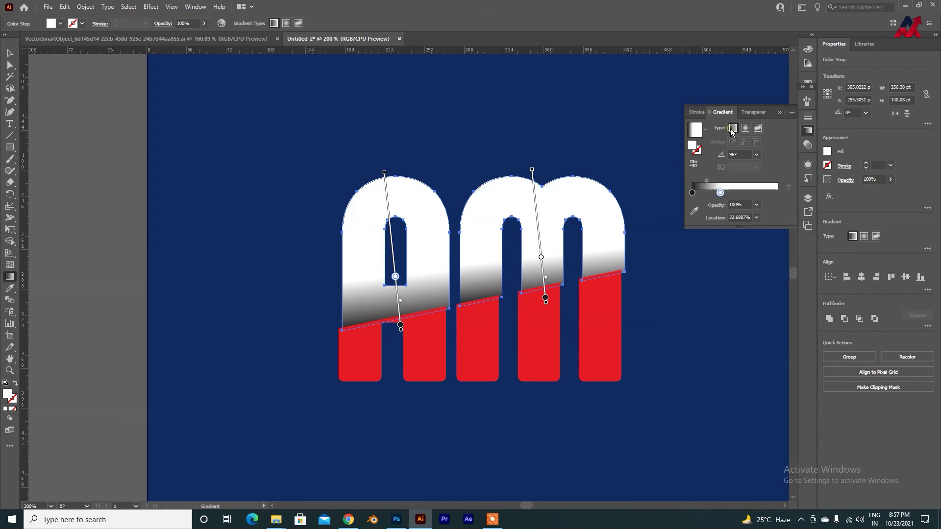
pyautogui.doubleClick(693, 193)
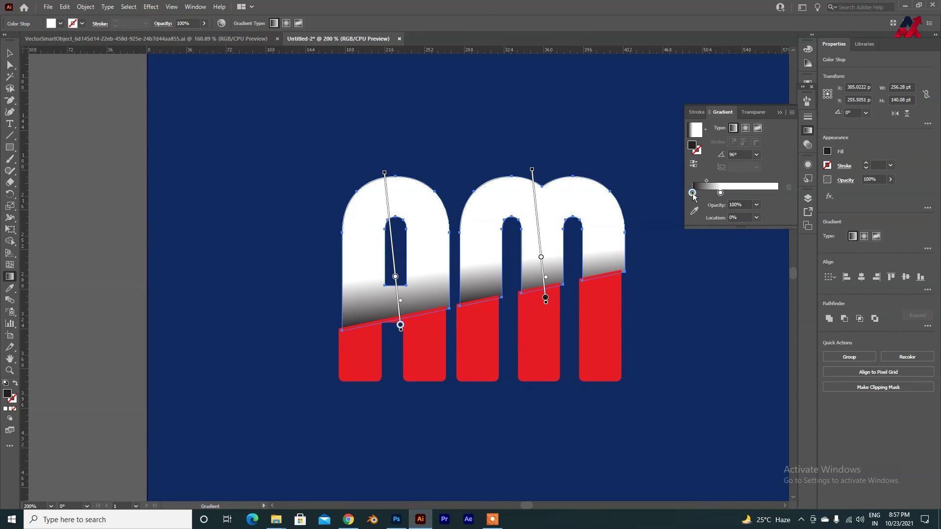
pyautogui.click(758, 228)
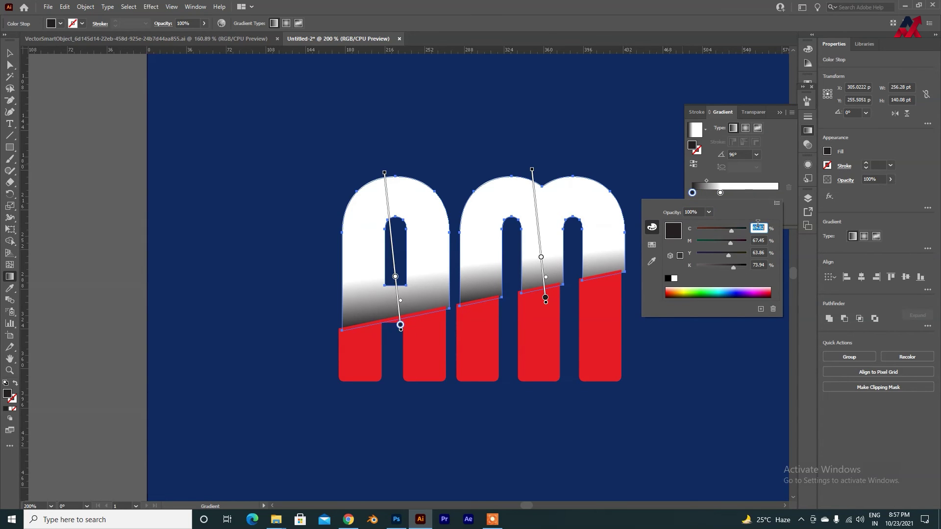
pyautogui.write('0')
pyautogui.press('Tab')
pyautogui.write('0')
pyautogui.press('Tab')
pyautogui.write('0')
pyautogui.press('Tab')
pyautogui.write('20')
pyautogui.press('Tab')
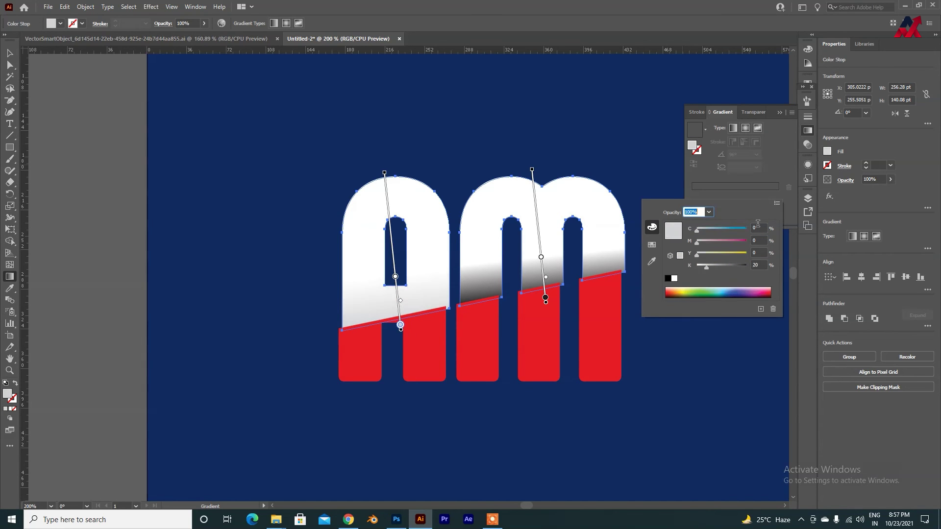
# Compare K values of 40, 60 and 20 on the A's dark gradient stop, and set K to 40
pyautogui.hotkey('shift', 'Tab')
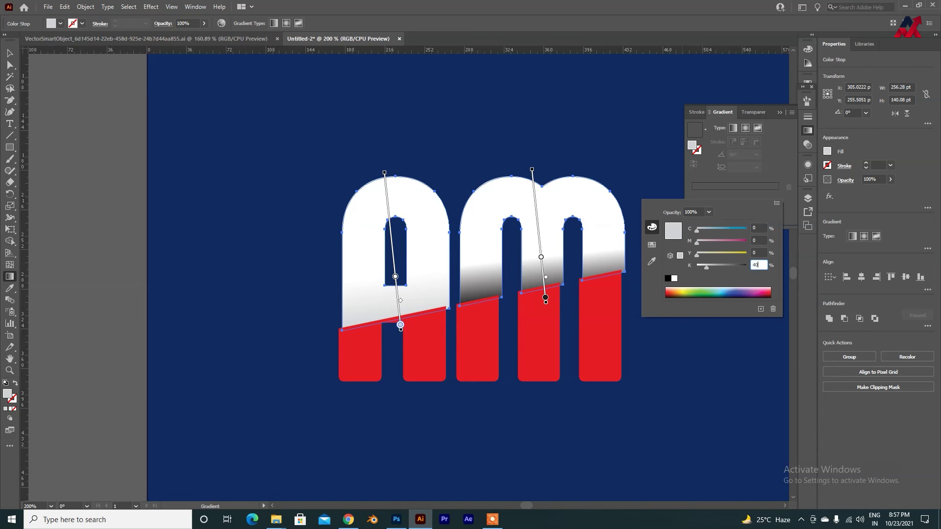
pyautogui.press('Tab')
pyautogui.hotkey('shift', 'Tab')
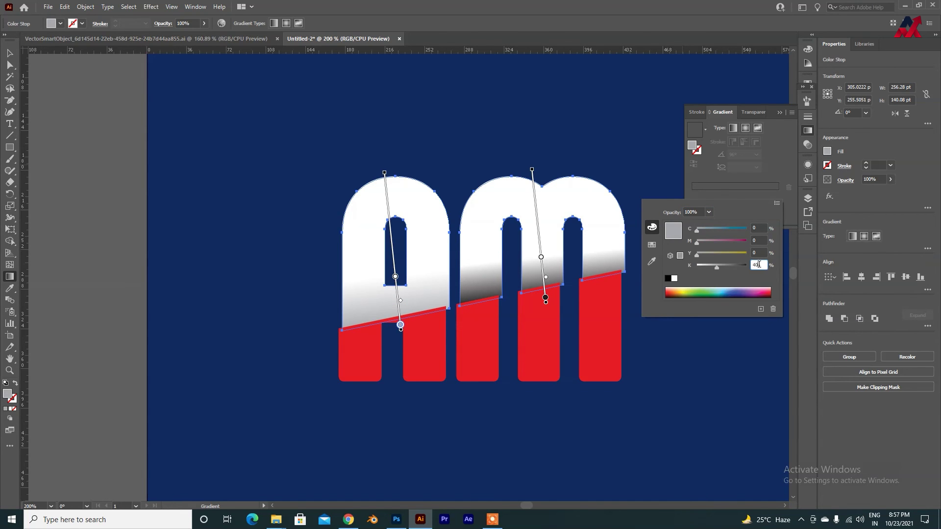
pyautogui.write('60')
pyautogui.press('Tab')
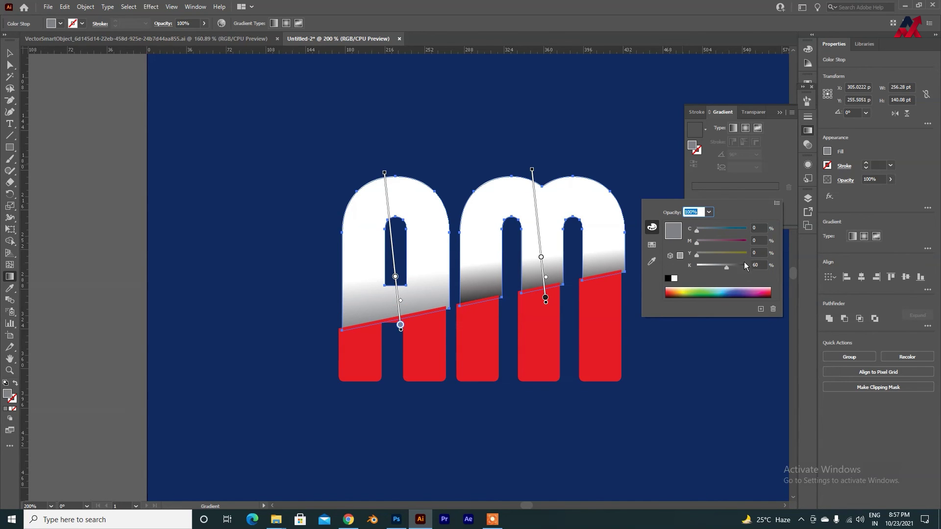
pyautogui.hotkey('shift', 'Tab')
pyautogui.write('20')
pyautogui.press('Tab')
pyautogui.hotkey('shift', 'Tab')
pyautogui.write('40')
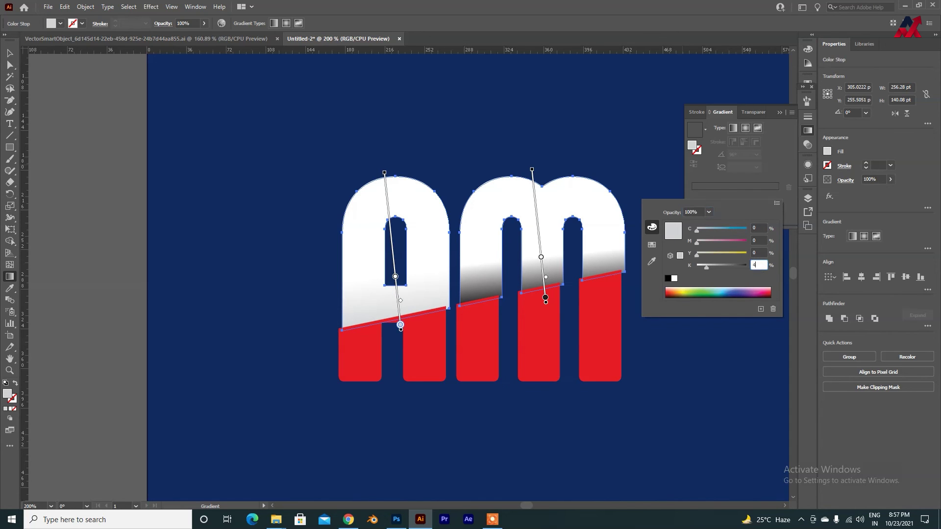
pyautogui.press('Tab')
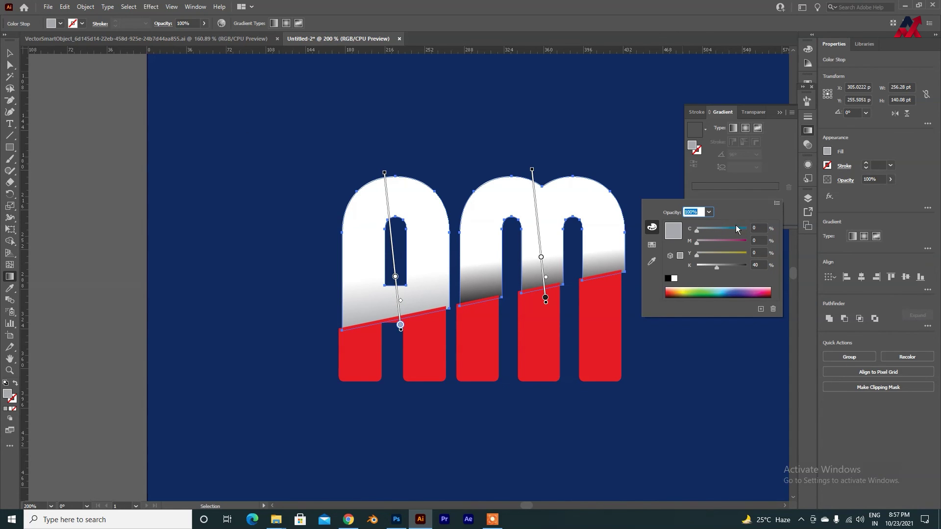
# Move the A's white gradient stop to a location of about 23% and deselect the letters
pyautogui.click(396, 276)
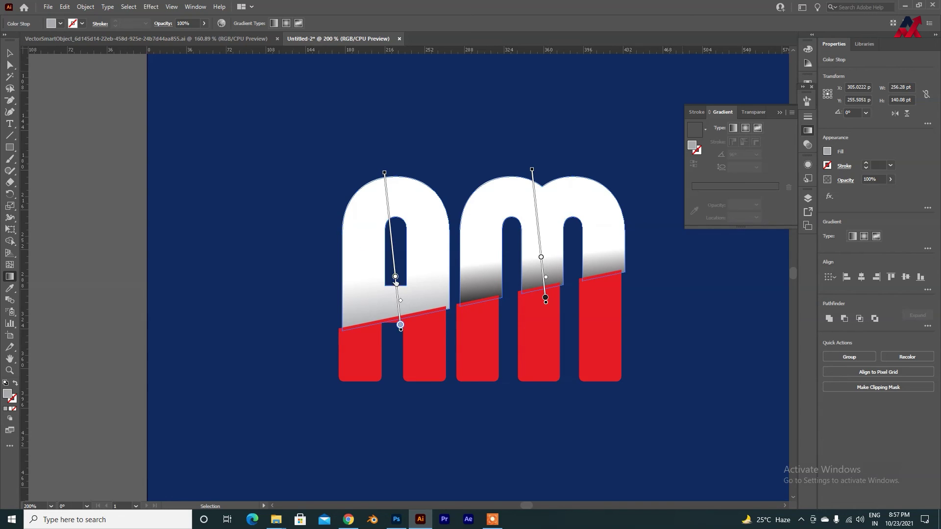
pyautogui.moveTo(396, 277); pyautogui.dragTo(397, 292)
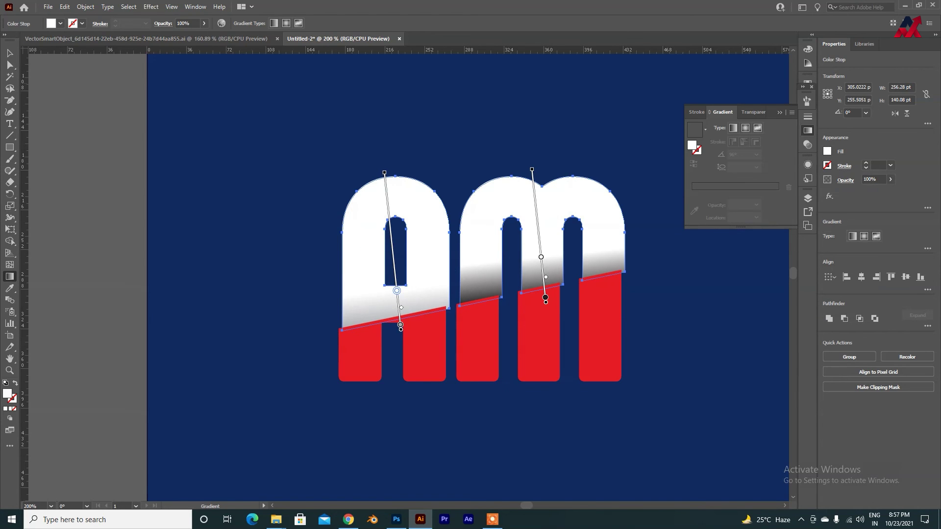
pyautogui.click(10, 53)
pyautogui.click(477, 415)
# Copy the A's grey-to-white gradient onto the upper part of the M with the Eyedropper, and deselect
pyautogui.click(483, 250)
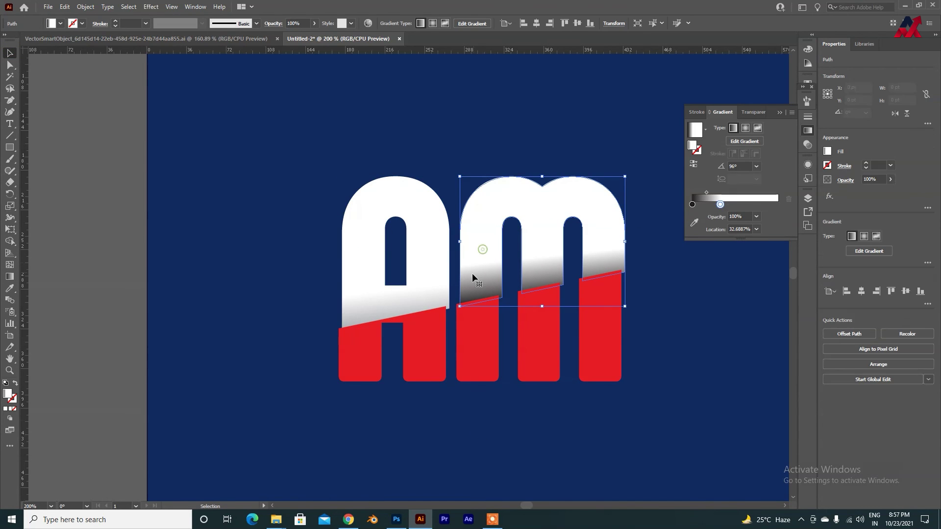
pyautogui.press('i')
pyautogui.click(416, 302)
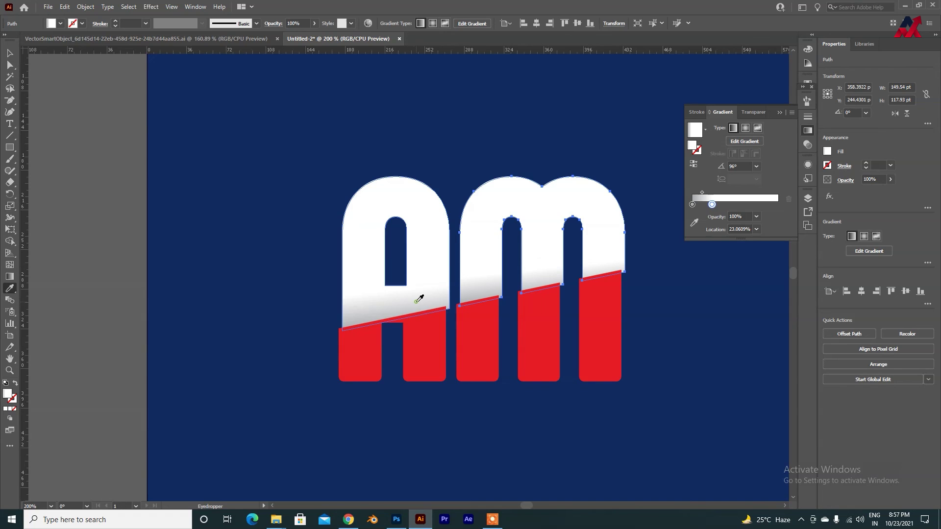
pyautogui.press('v')
pyautogui.click(513, 405)
# Examine the lightened shading on the artboard logo and compare it with the copy beside the artboard
pyautogui.moveTo(559, 393); pyautogui.dragTo(317, 336)
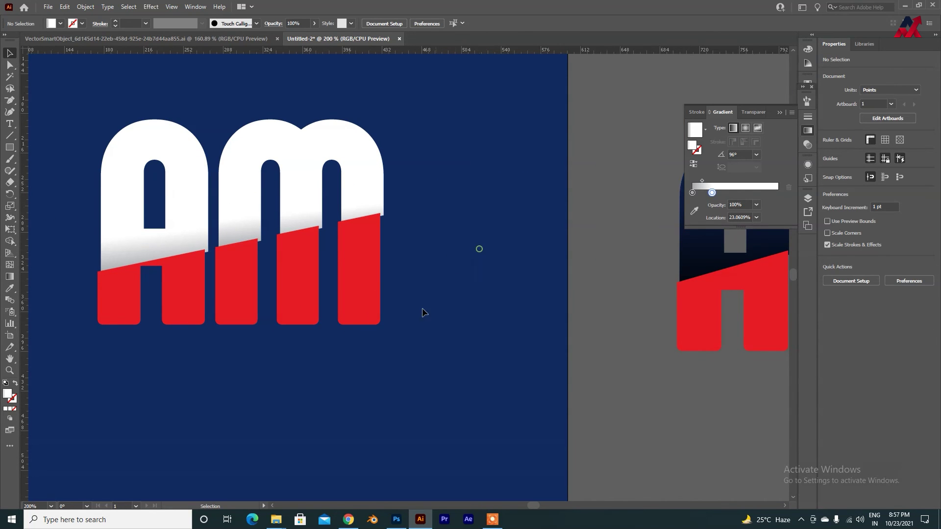
pyautogui.hscroll(-1, 424, 313)
pyautogui.scroll(1, 425, 313)
pyautogui.press('a')
pyautogui.hotkey('ctrl', '0')
pyautogui.press('v')
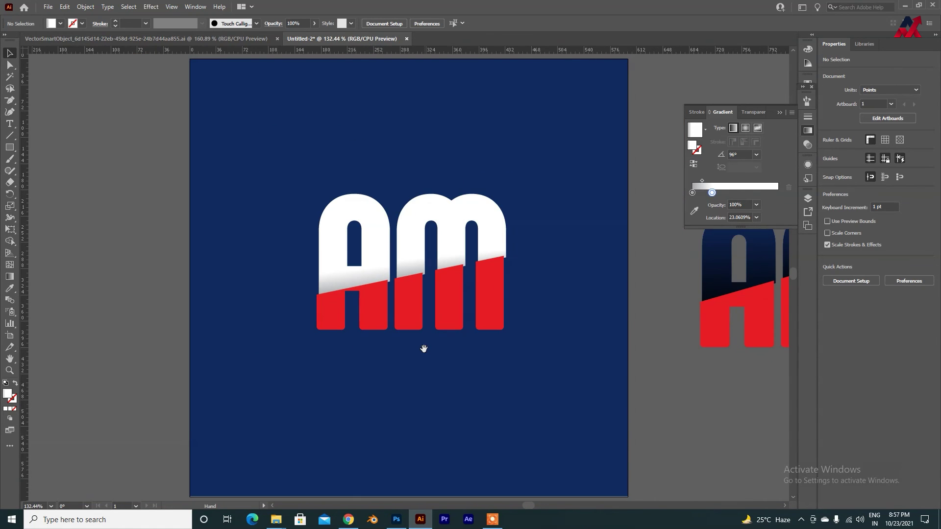
pyautogui.hscroll(2, 446, 350)
pyautogui.scroll(1, 445, 351)
# Select the white upper parts of the A and the M together and remove the stray stop added to their gradient
pyautogui.click(275, 319)
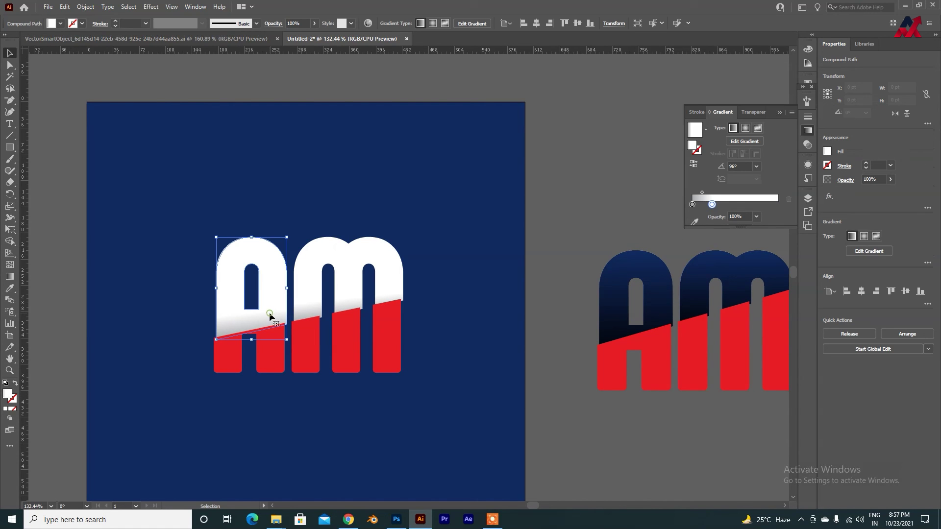
pyautogui.click(693, 193)
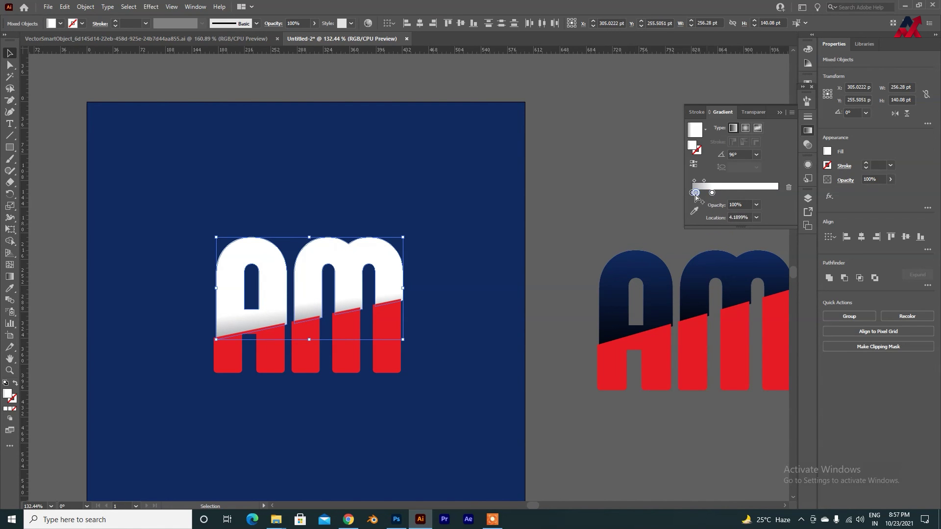
pyautogui.doubleClick(693, 193)
pyautogui.moveTo(694, 194); pyautogui.dragTo(696, 222)
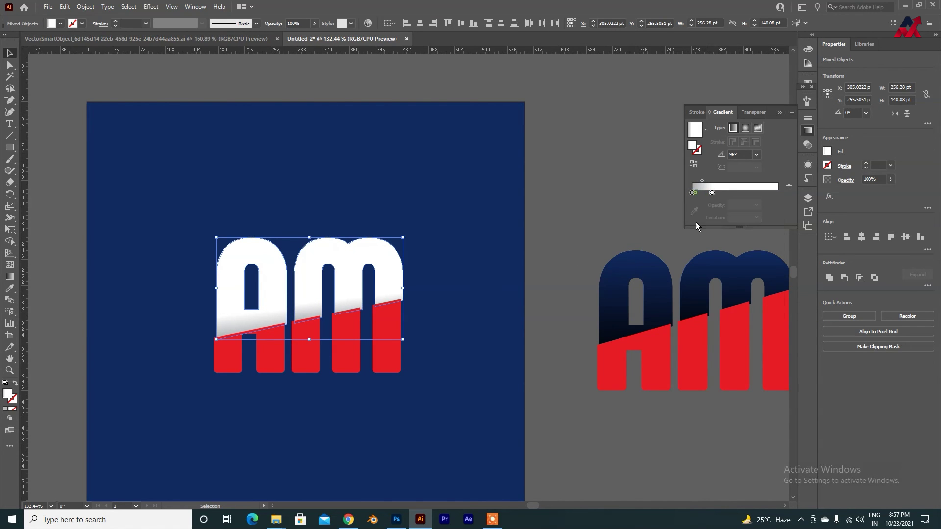
# Recolor the grey gradient stop of both upper letter parts to C 0, M 0, Y 0 and K 80
pyautogui.doubleClick(693, 192)
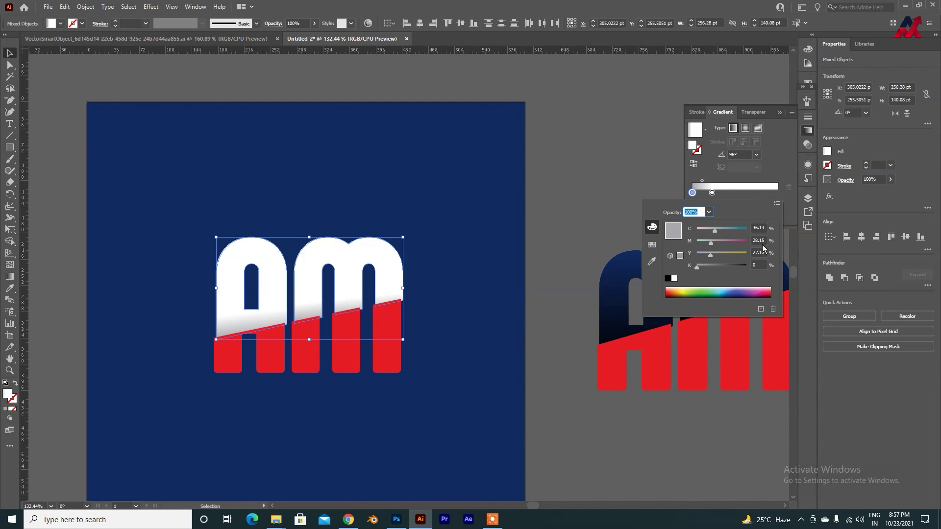
pyautogui.doubleClick(759, 227)
pyautogui.write('0')
pyautogui.press('Tab')
pyautogui.write('0')
pyautogui.press('Tab')
pyautogui.write('0')
pyautogui.press('Tab')
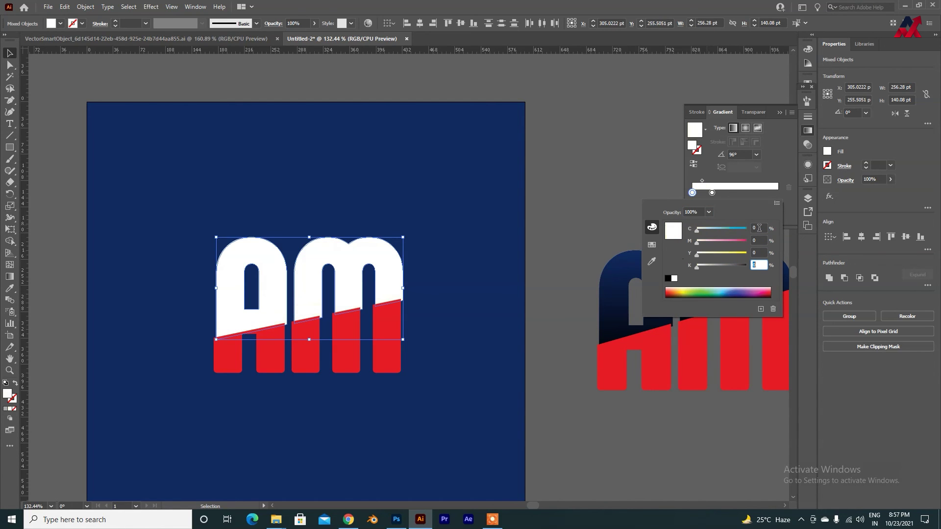
pyautogui.write('80')
pyautogui.press('Return')
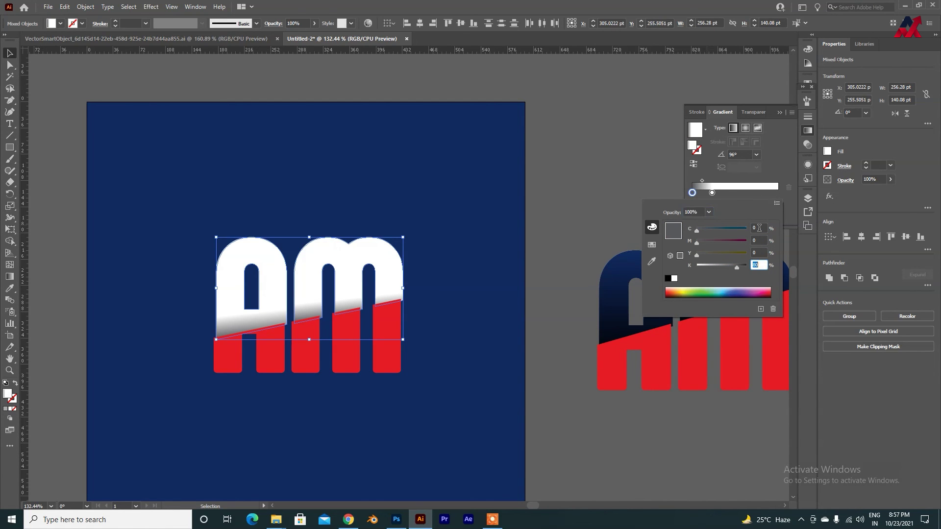
pyautogui.press('Tab')
pyautogui.press('Return')
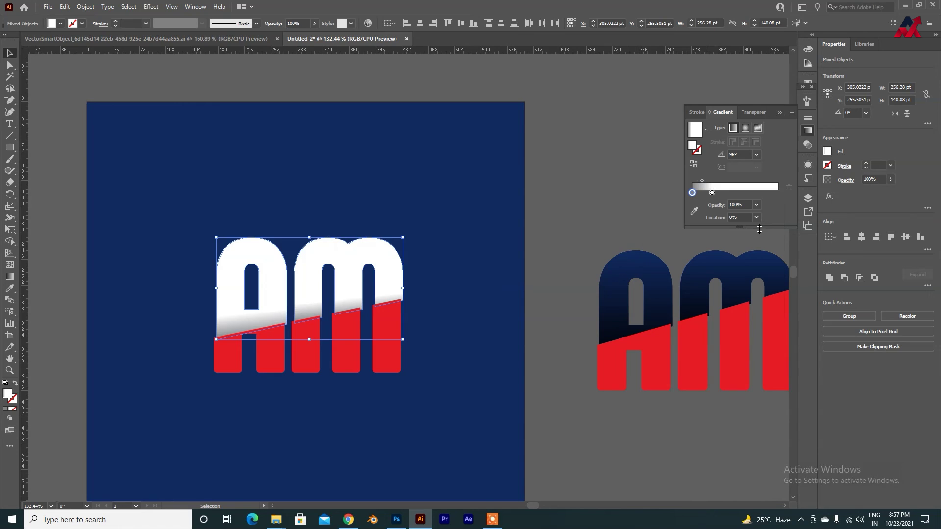
# Deselect the letters and hide the gradient settings to leave the artboard logo in clear view
pyautogui.click(578, 328)
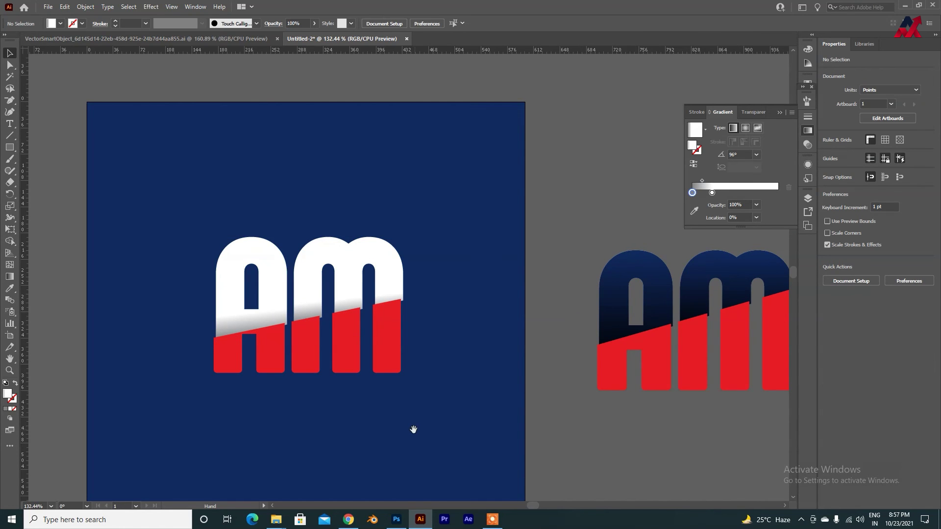
pyautogui.moveTo(413, 429); pyautogui.dragTo(447, 397)
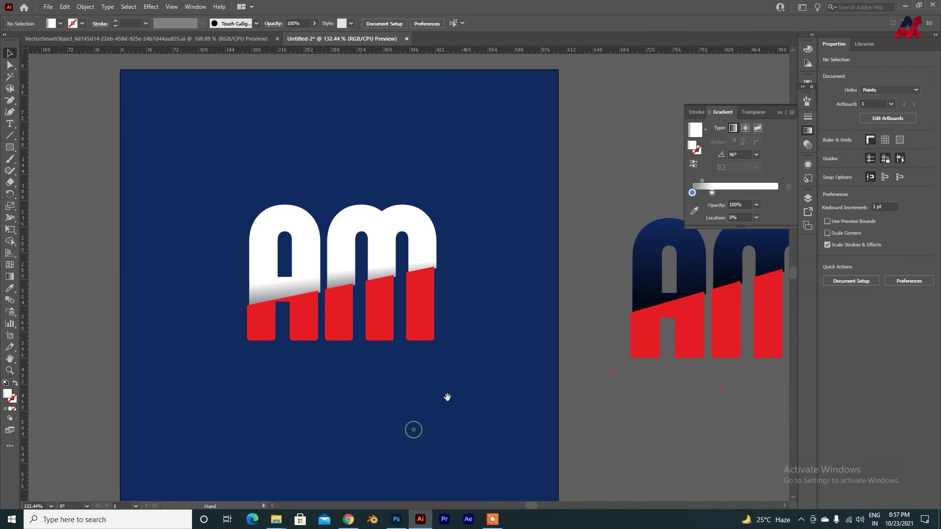
pyautogui.click(809, 131)
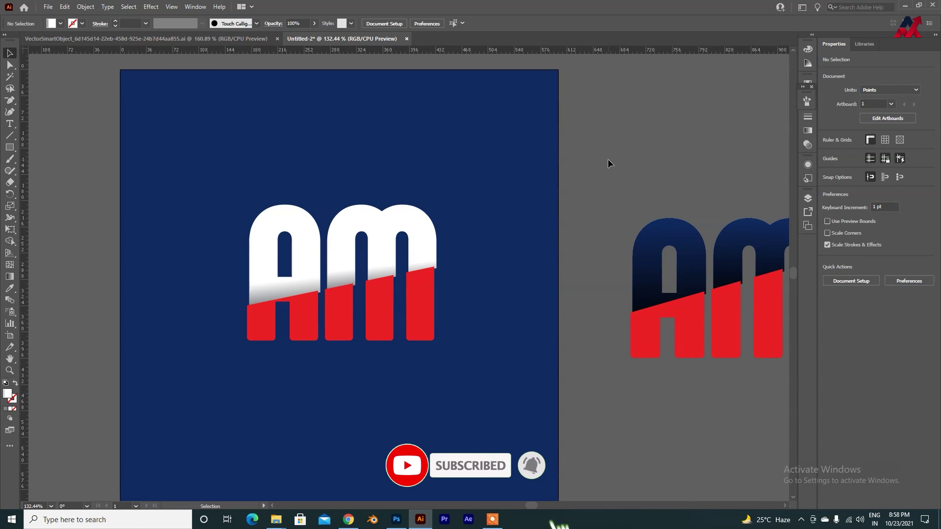